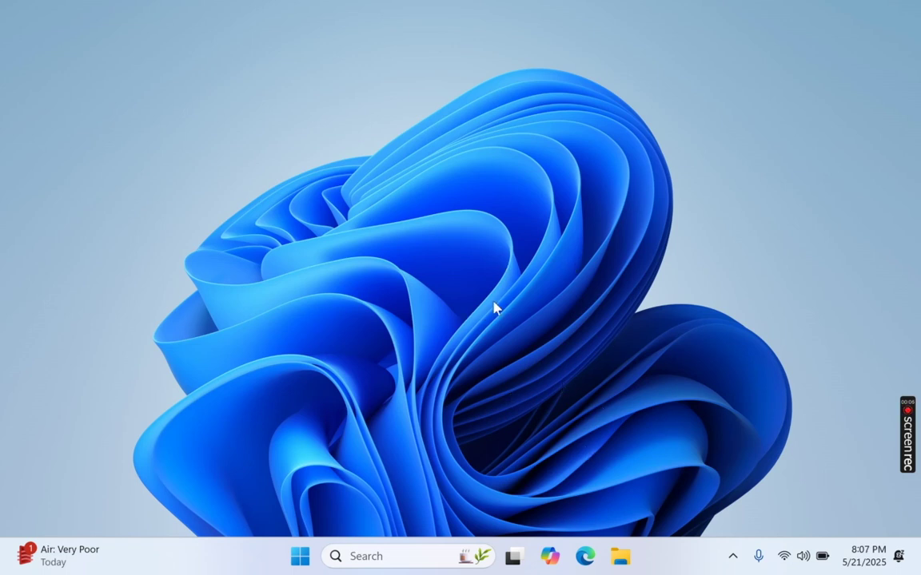
Open the Boot Camp Control Panel and switch the startup disk selection to BOOTCAMP Windows and back to Mac macOS.
left_click(733, 558)
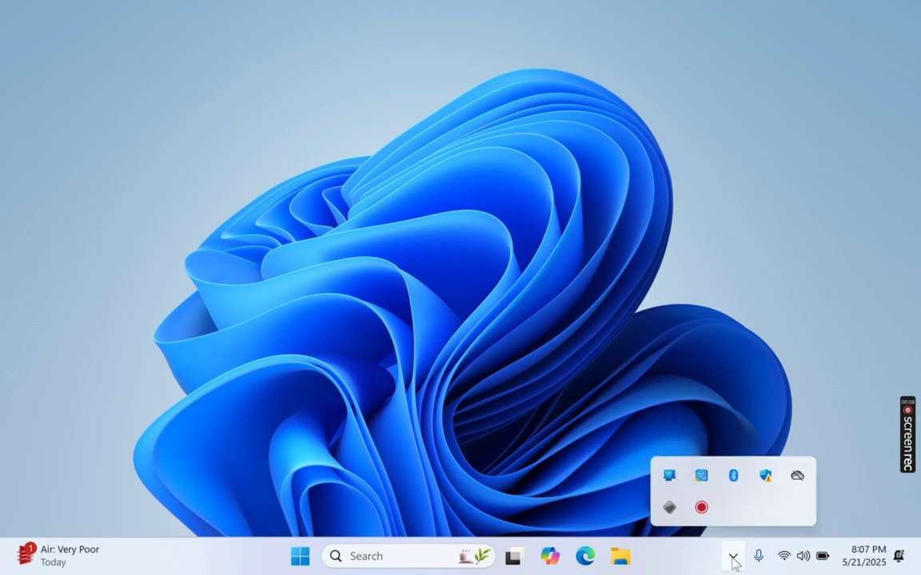
right_click(669, 508)
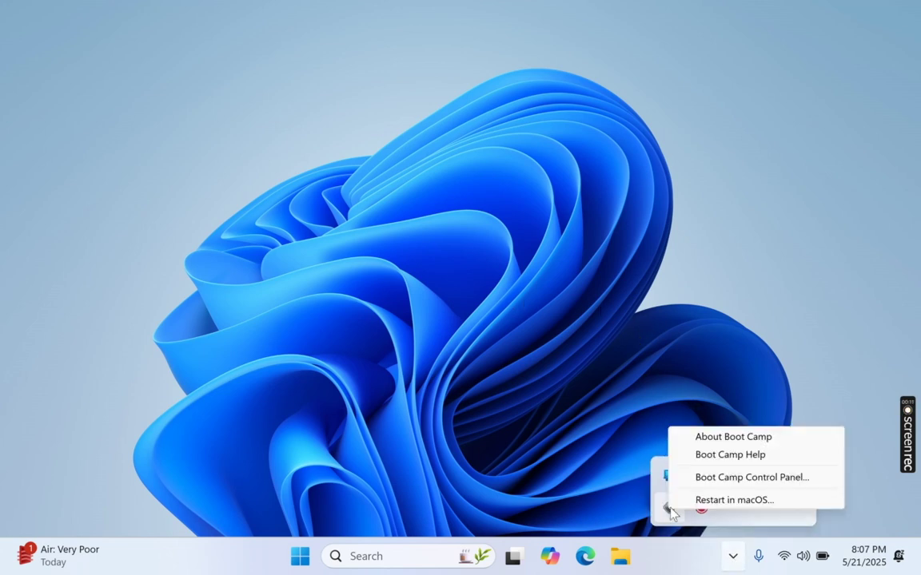
left_click(708, 478)
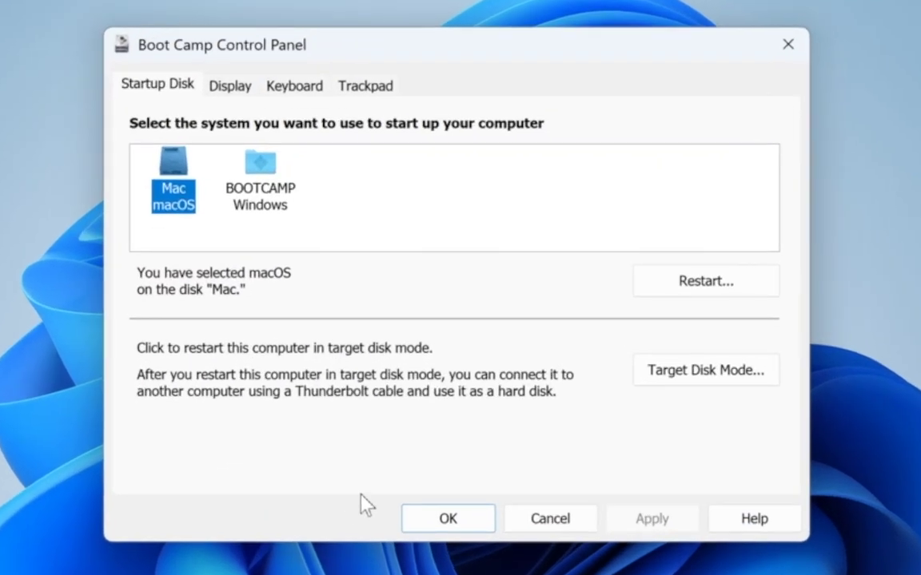
left_click(264, 179)
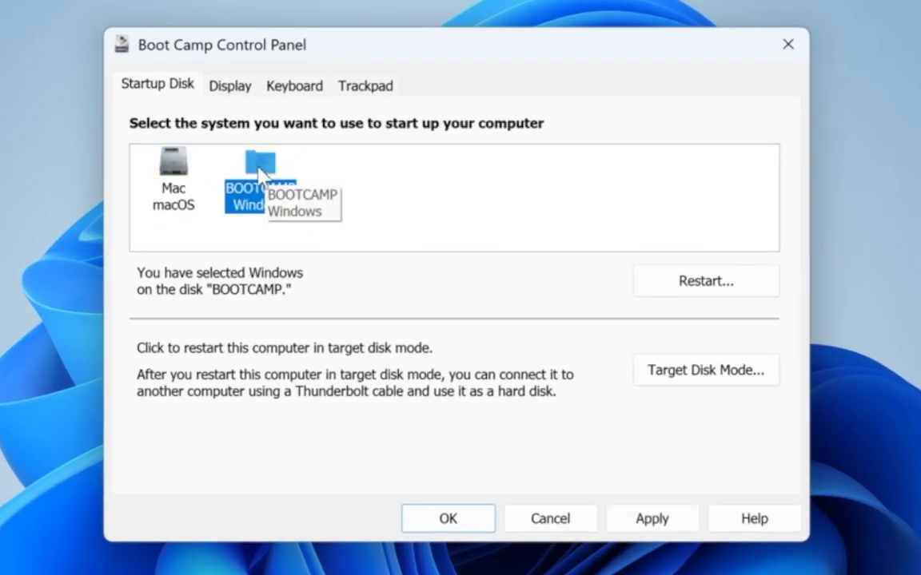
left_click(175, 172)
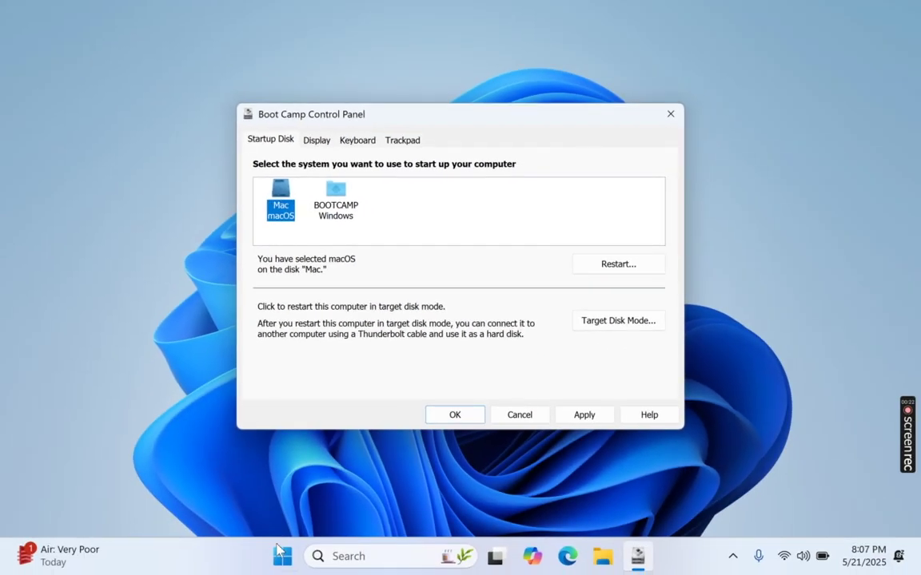
Open Device Manager, examine the listed hardware categories for driver problems, and close it.
right_click(279, 553)
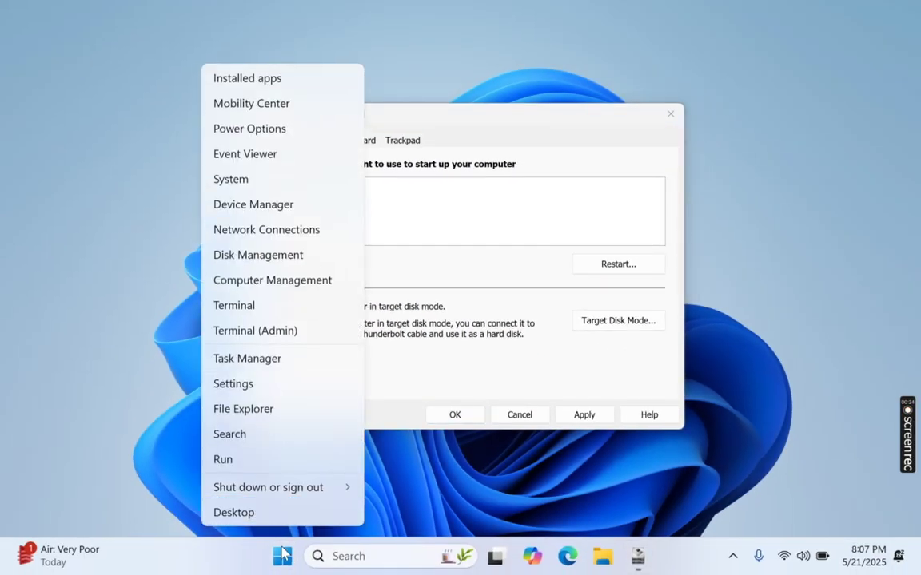
left_click(280, 206)
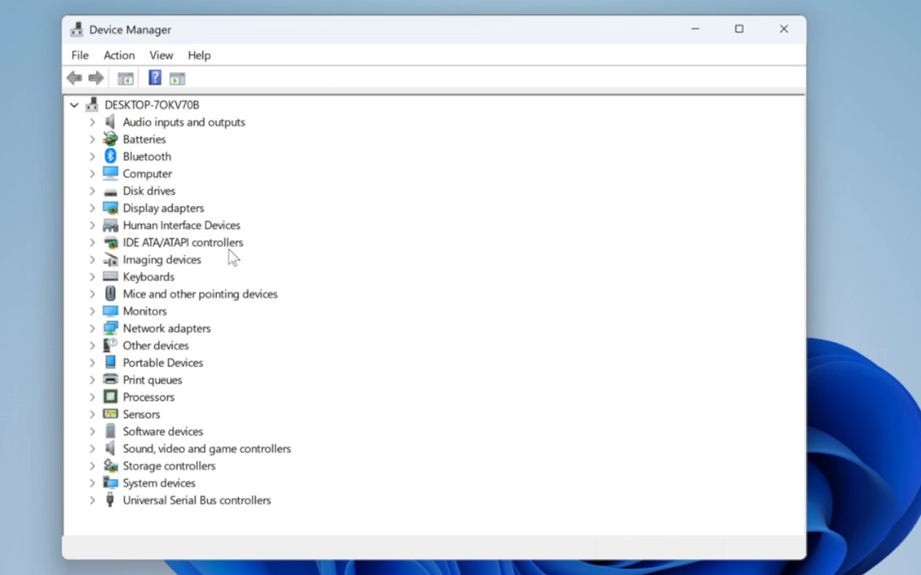
left_click(783, 29)
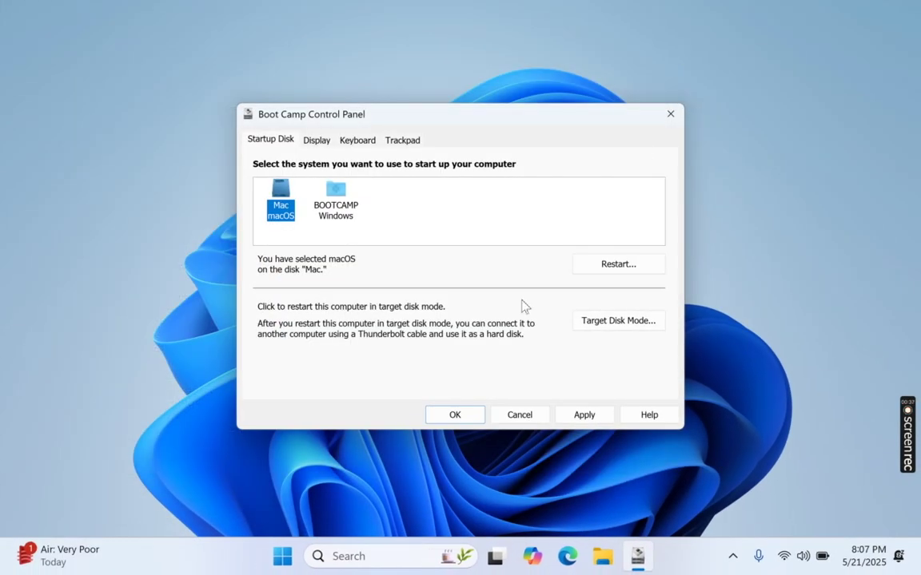
Open the Windows Update page in Settings and check the status of the pending updates.
left_click(284, 559)
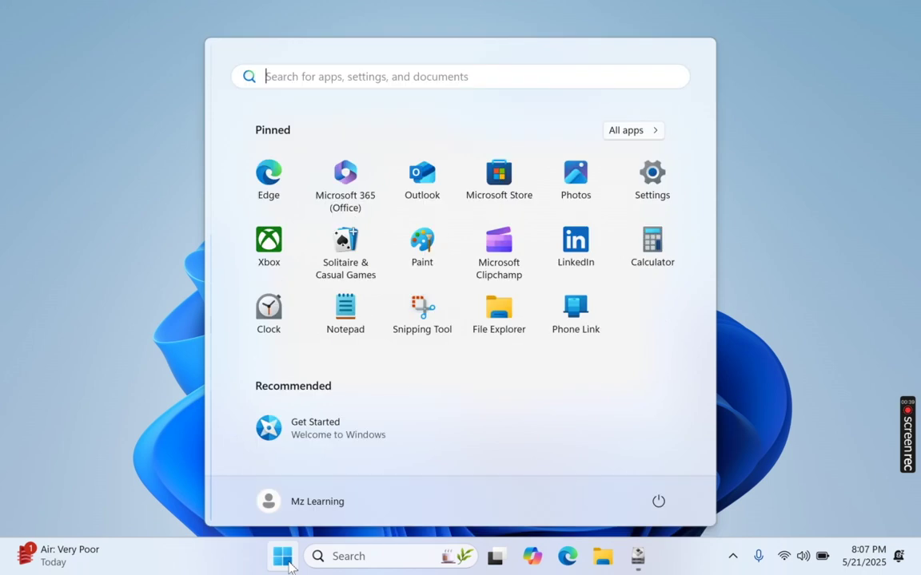
left_click(652, 177)
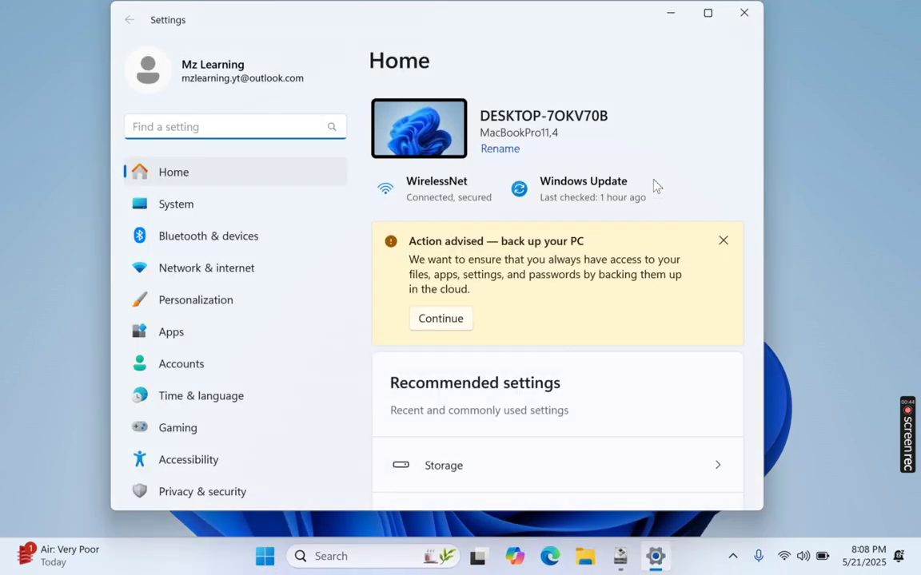
left_click(610, 195)
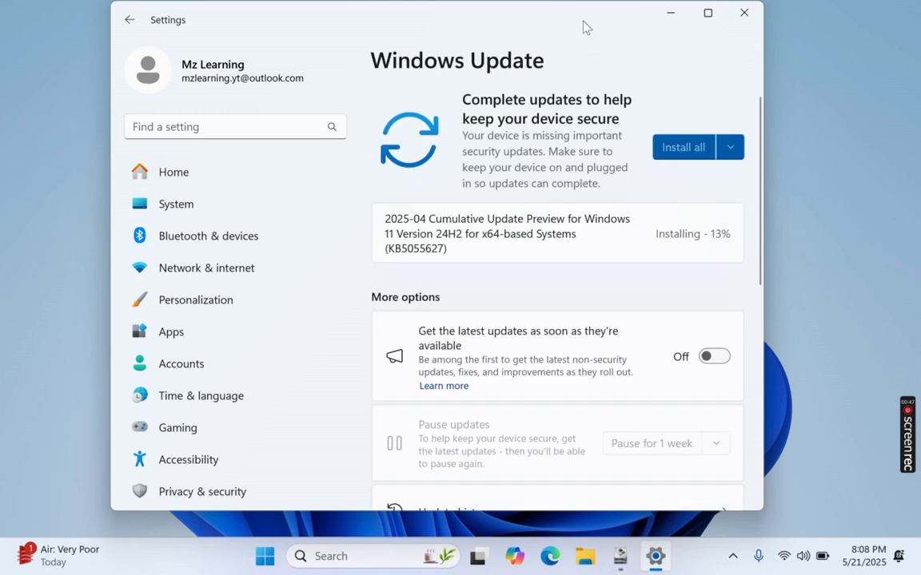
left_click_drag(583, 25, 600, 47)
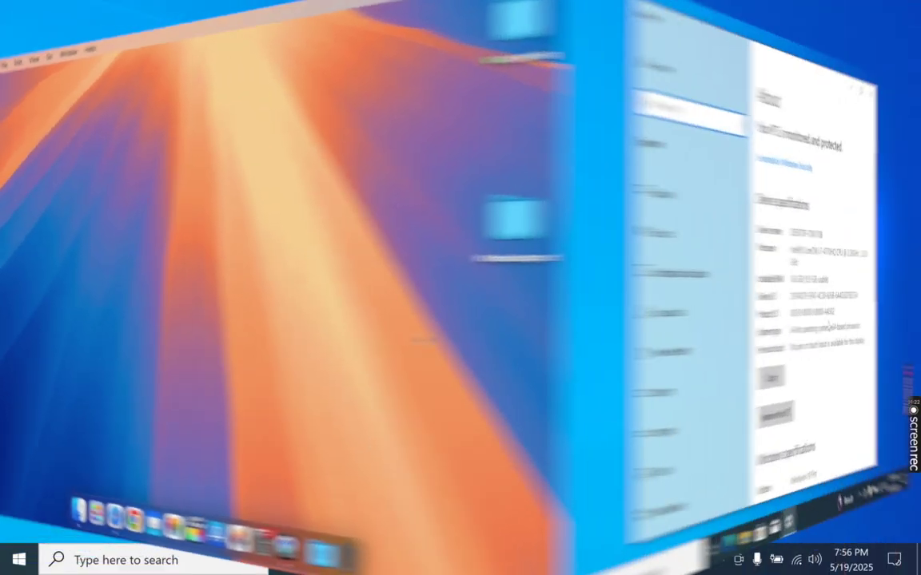
Review the device and Windows specifications on the About page, checking the installed Windows edition and version.
scroll(610, 330, "down", 3)
scroll(611, 330, "down", 4)
scroll(610, 330, "up", 4)
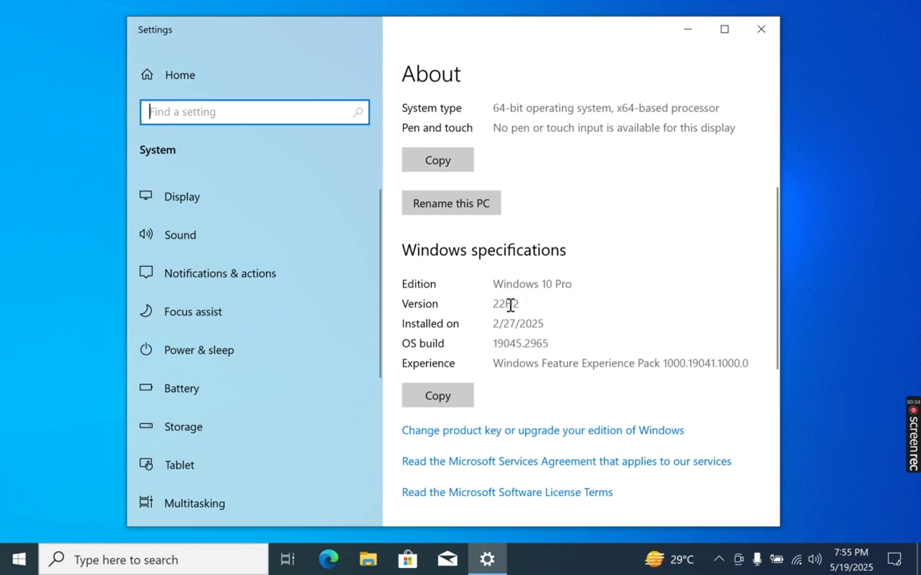
left_click_drag(496, 305, 539, 306)
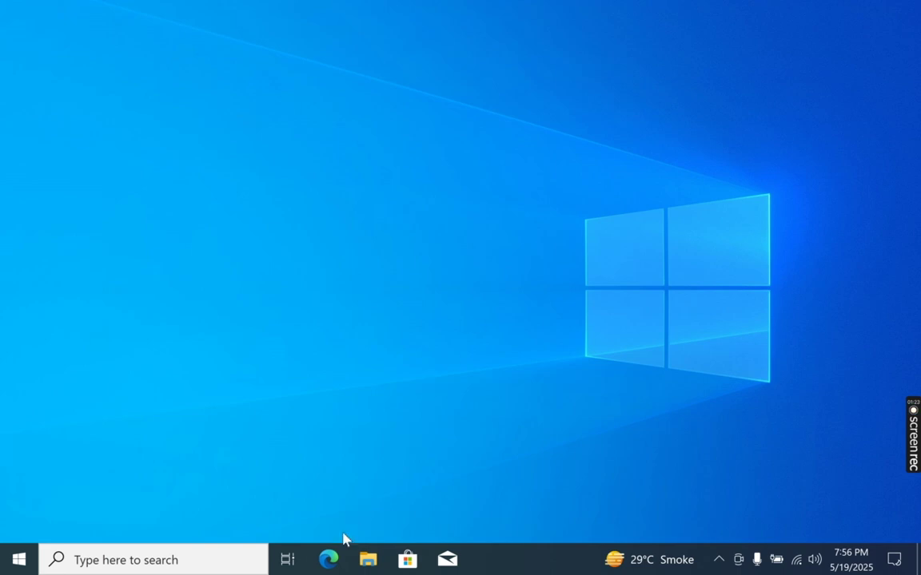
On Microsoft's Download Windows 11 page in Edge, choose Windows 11 (multi-edition ISO for x64 devices) and request the download.
left_click(327, 561)
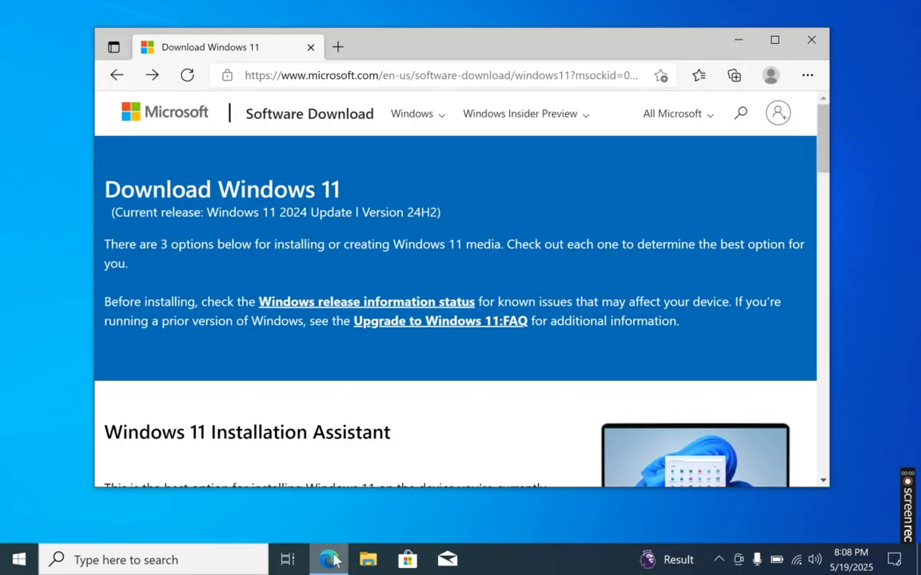
scroll(470, 410, "down", 8)
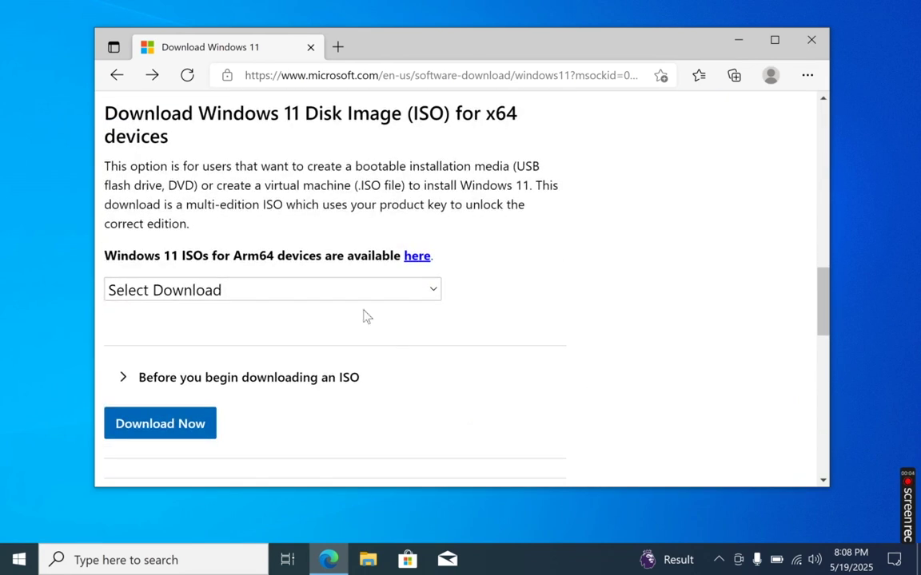
left_click(323, 294)
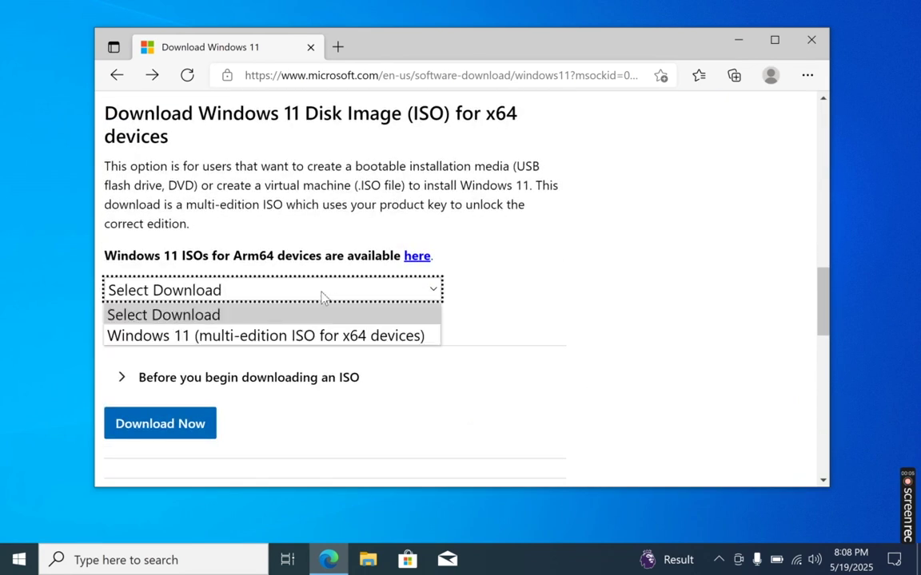
left_click(308, 341)
left_click(183, 433)
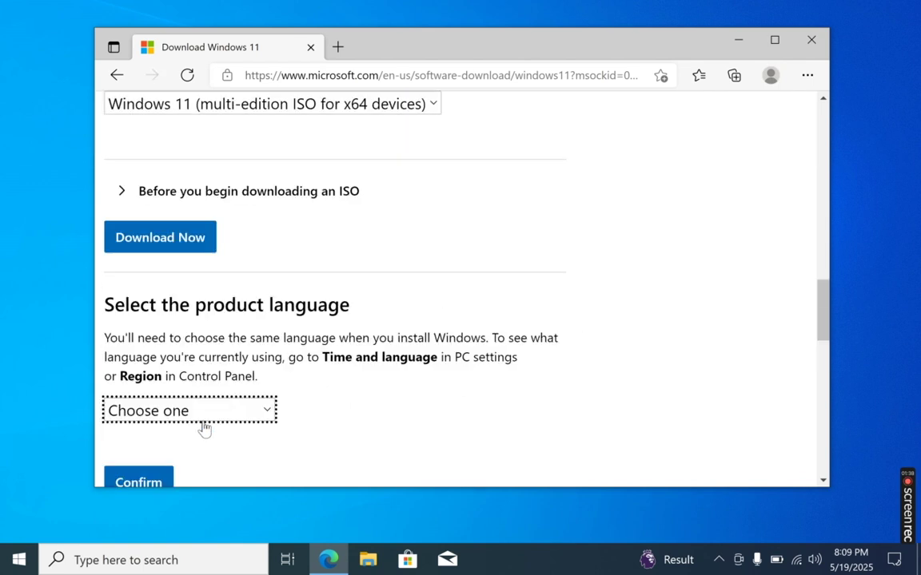
Set the product language to English (United States), confirm it, and start the ISO download.
scroll(203, 428, "down", 3)
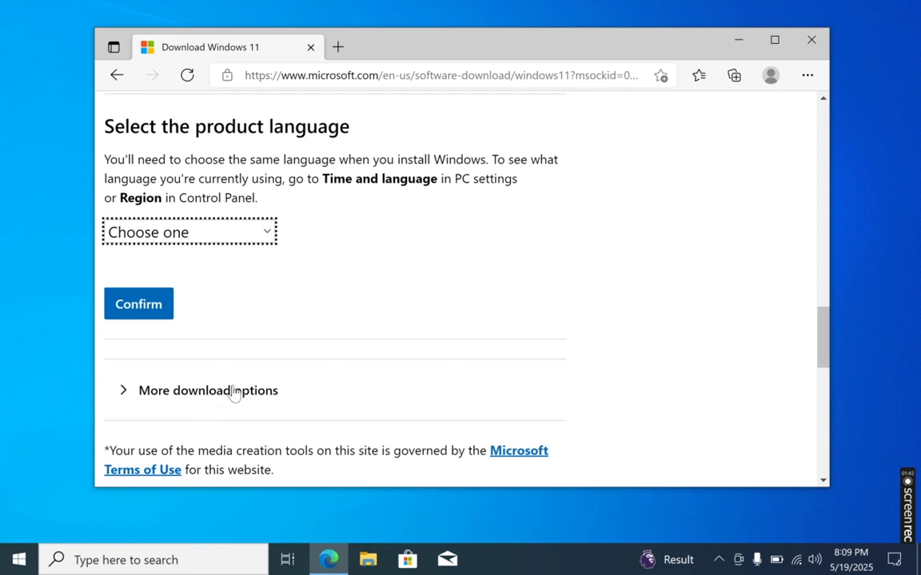
left_click(266, 234)
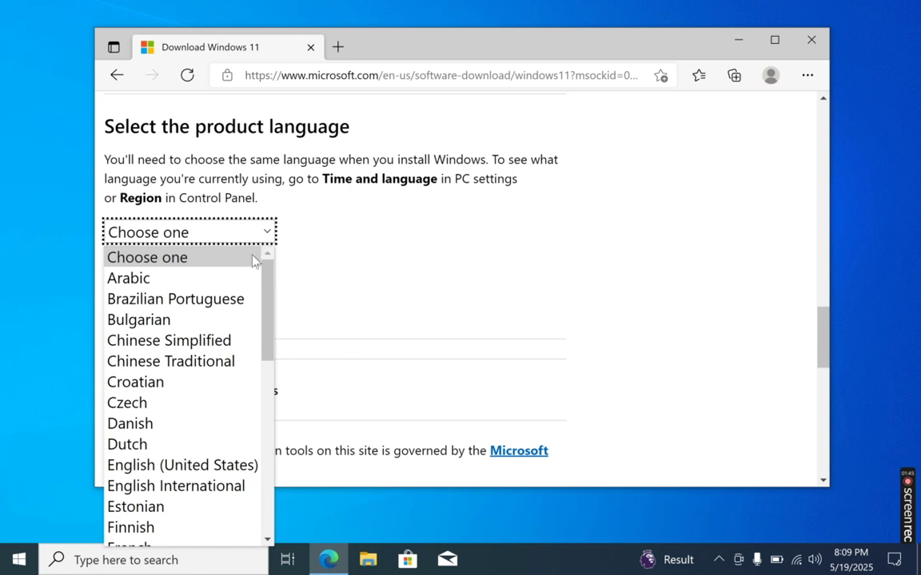
left_click(214, 466)
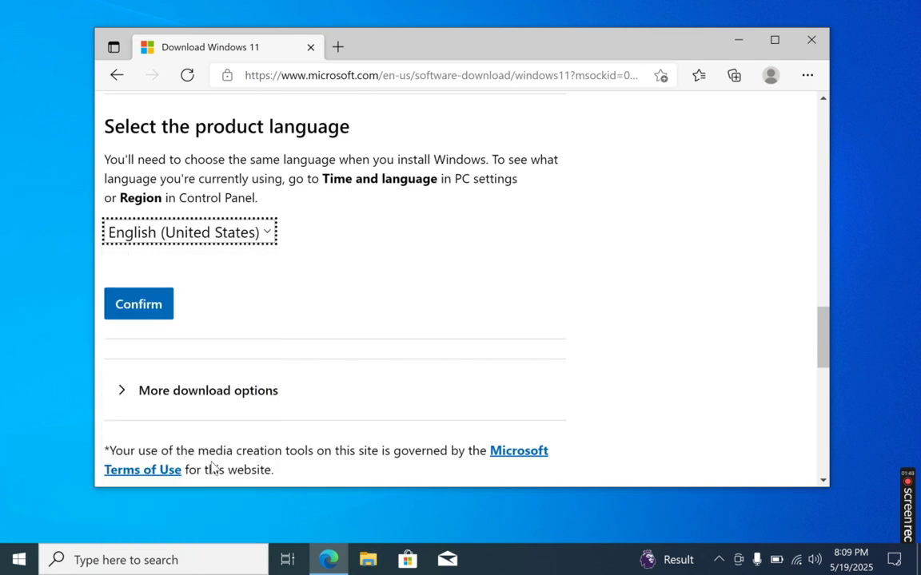
left_click(156, 319)
left_click(167, 265)
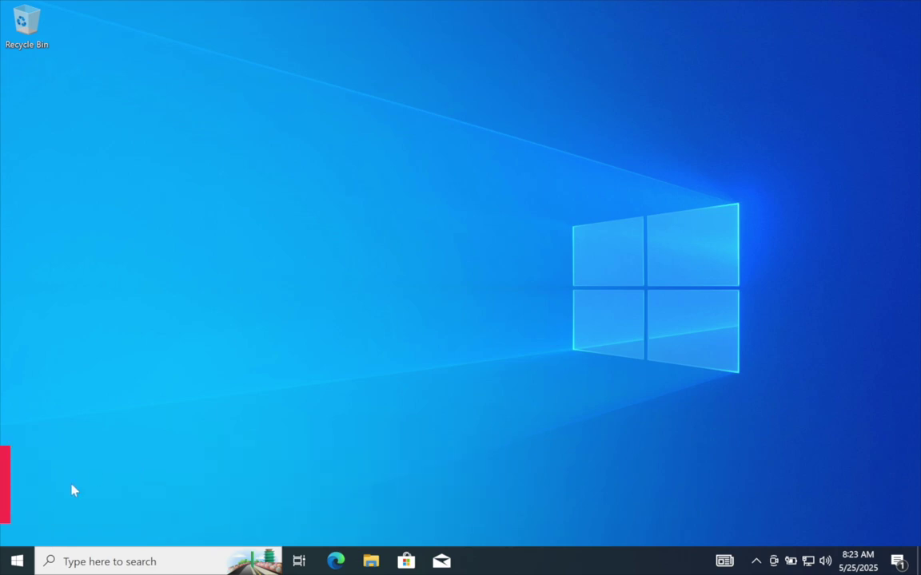
Launch Command Prompt as administrator and allow it to make changes to the device.
left_click(24, 558)
type("cmd")
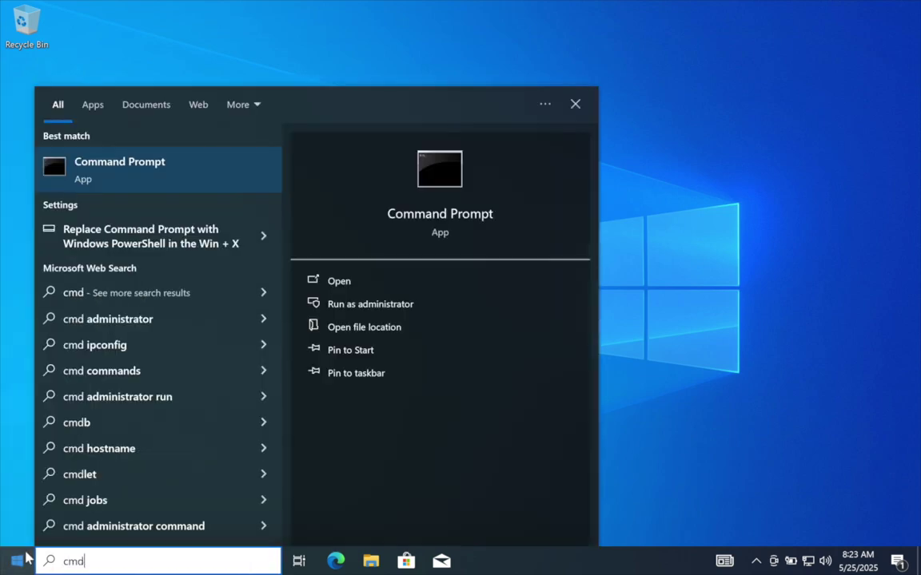
left_click(361, 305)
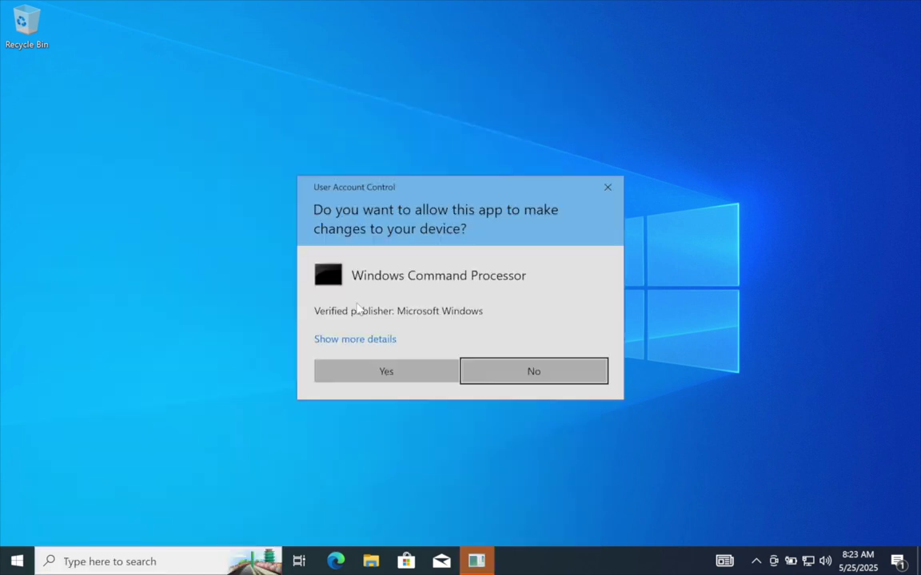
left_click(380, 373)
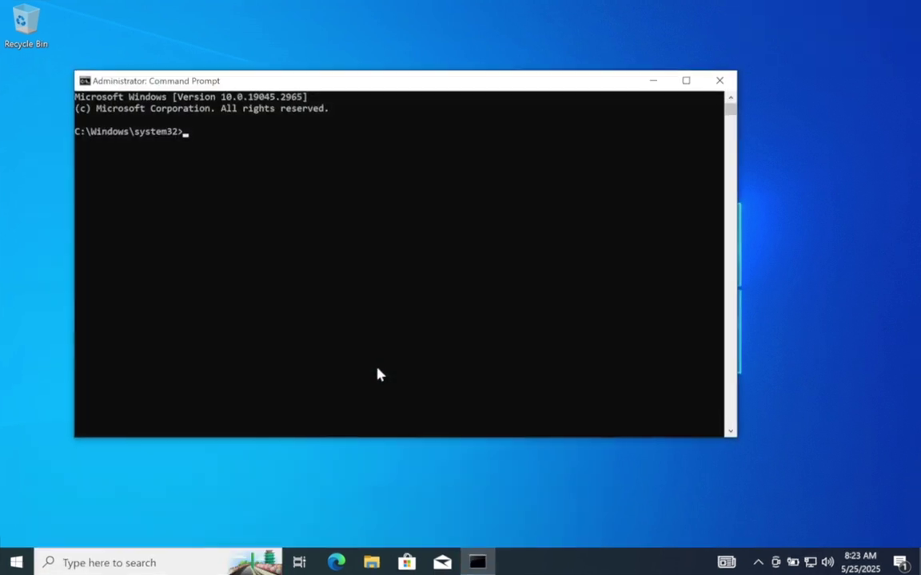
Run dism /online /get-intl to check the default system UI language.
type("dism /online /get-intl")
key("Return")
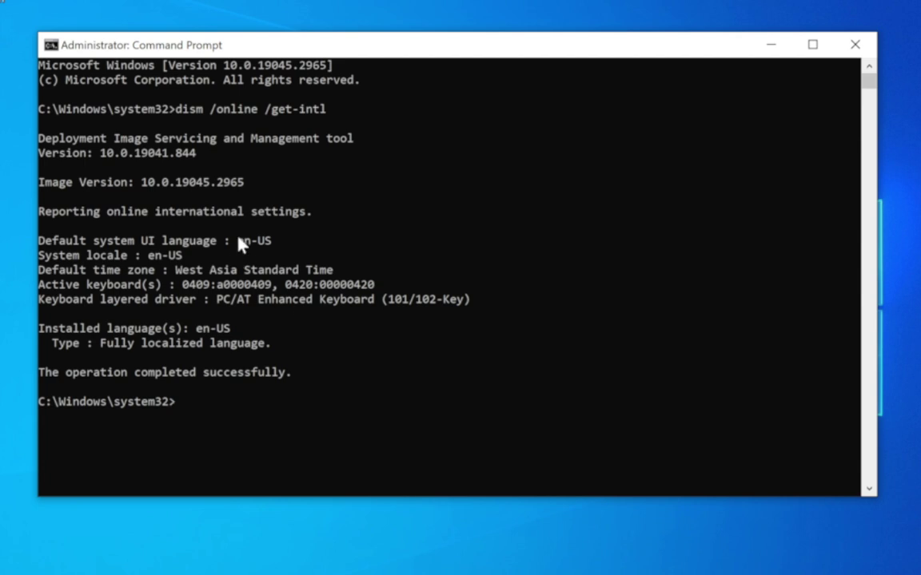
left_click_drag(238, 241, 268, 242)
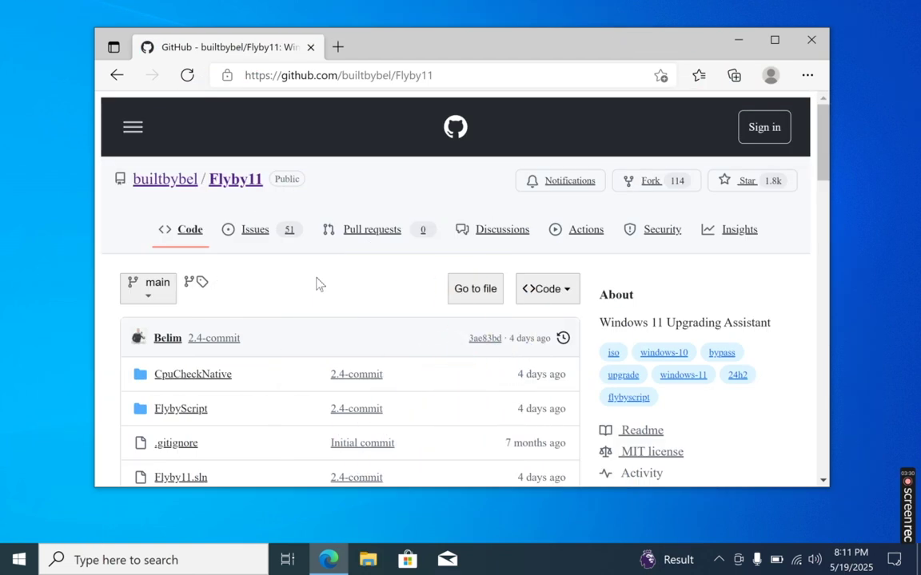
Download Flyby11.zip from the assets of the latest Flyby11 2.4 release in the Flyby11 GitHub repository, and close the browser.
left_click_drag(277, 75, 452, 82)
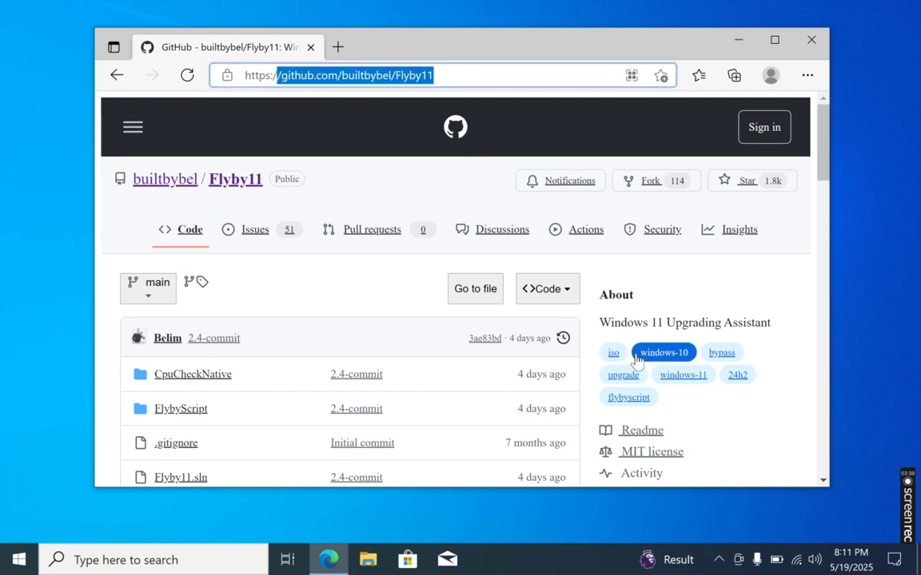
scroll(640, 355, "down", 2)
scroll(635, 360, "down", 3)
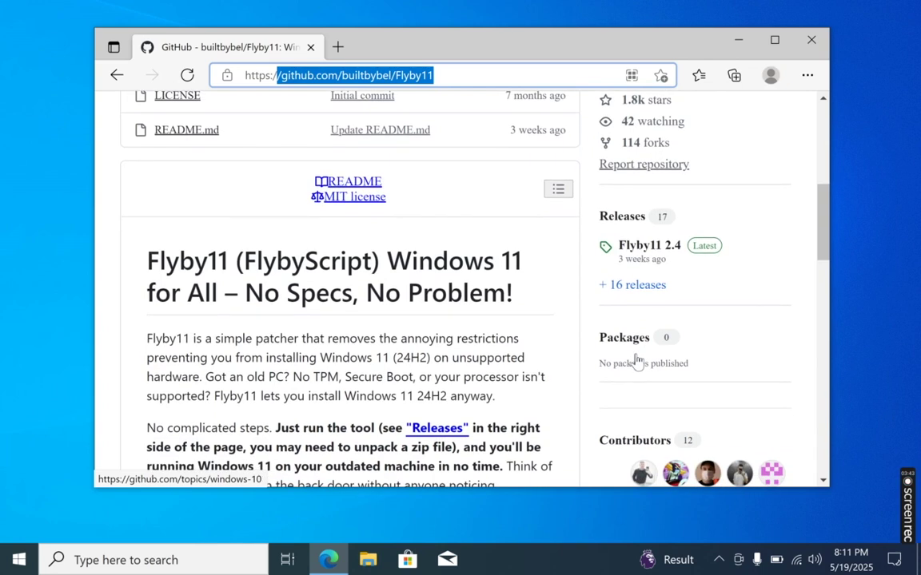
left_click(653, 257)
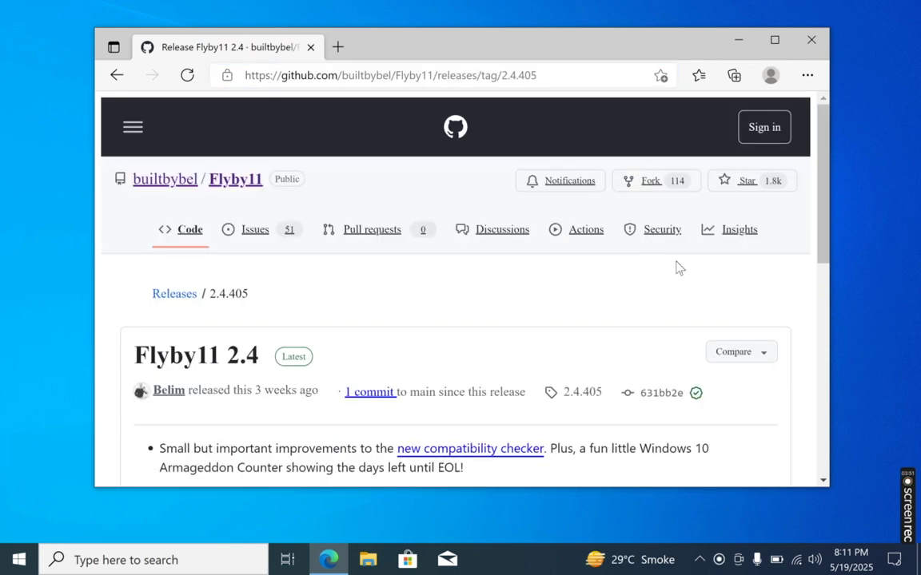
left_click_drag(824, 185, 826, 400)
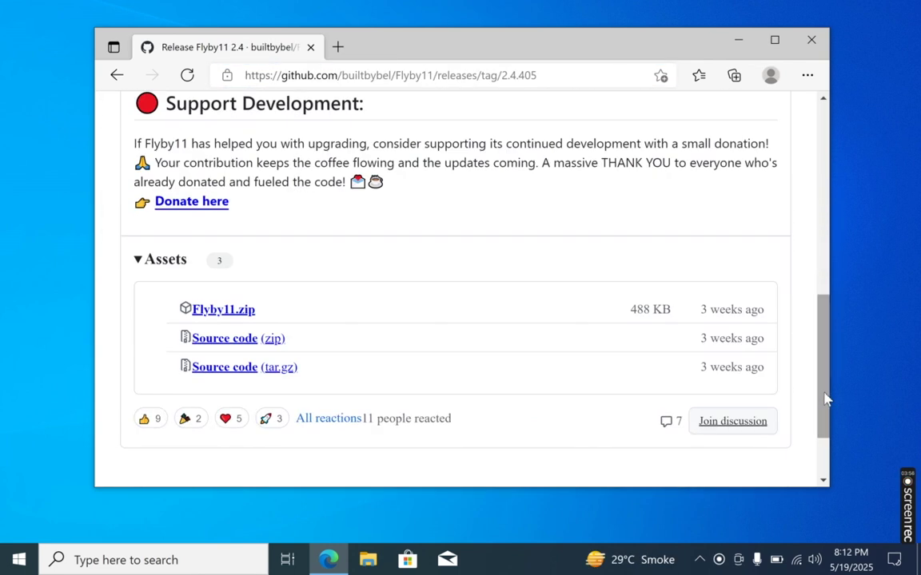
left_click(229, 312)
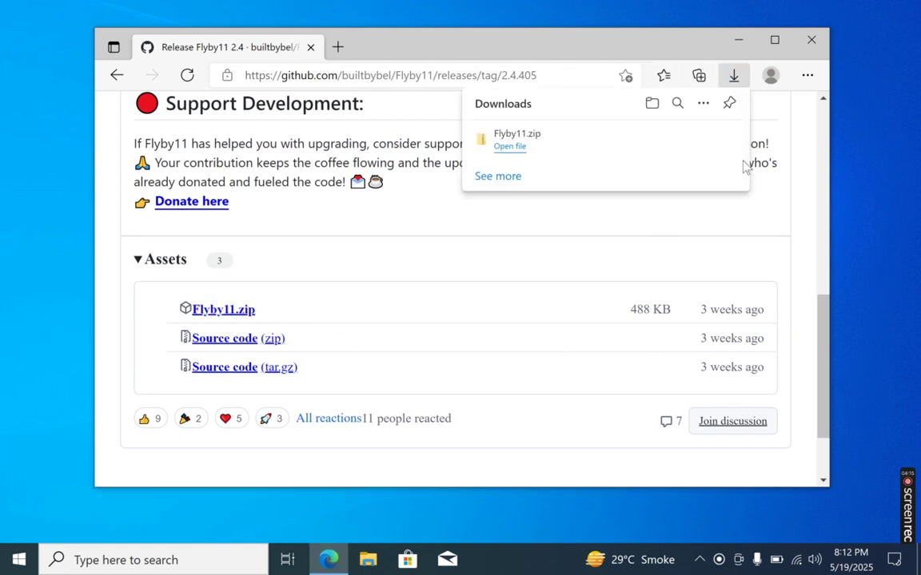
left_click(811, 40)
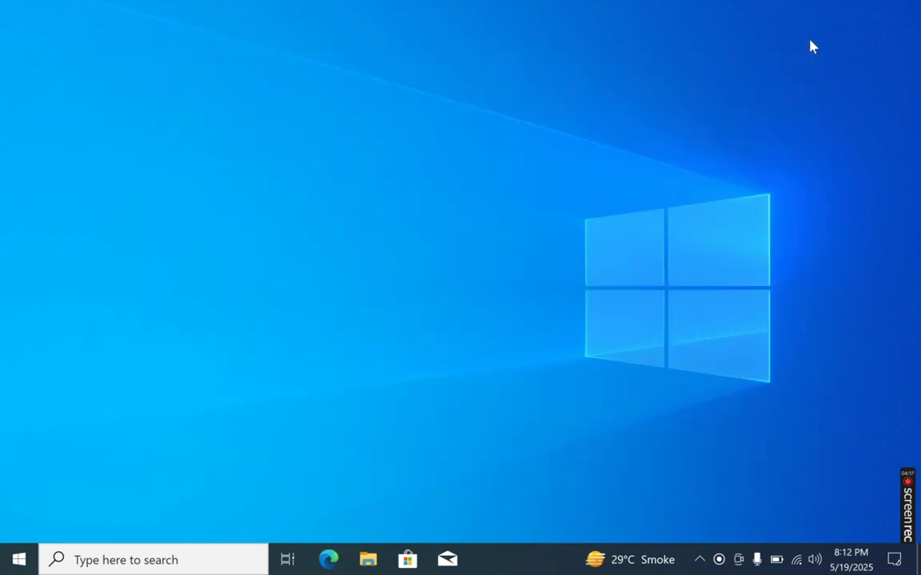
Extract the Flyby11 zip file in the Downloads folder to its own Flyby11 folder.
left_click(368, 562)
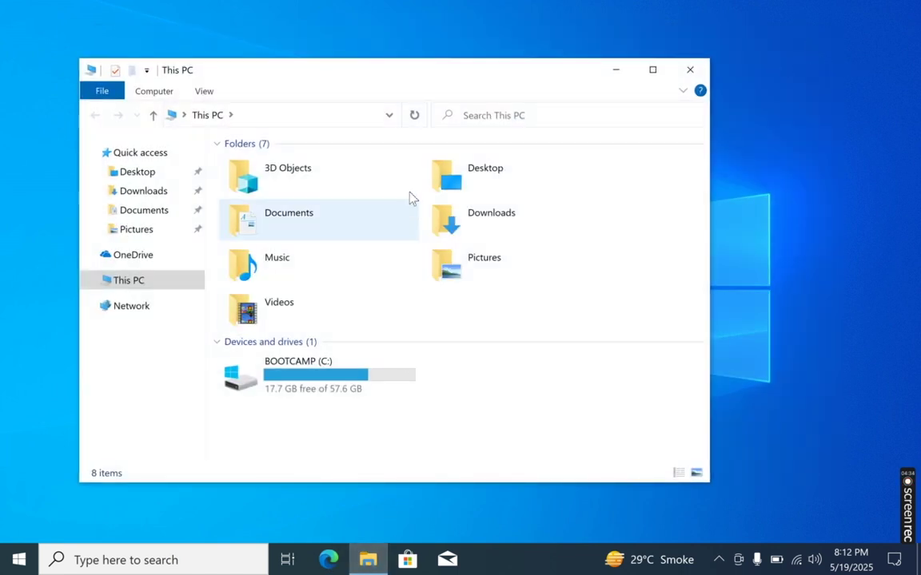
left_click_drag(408, 80, 483, 80)
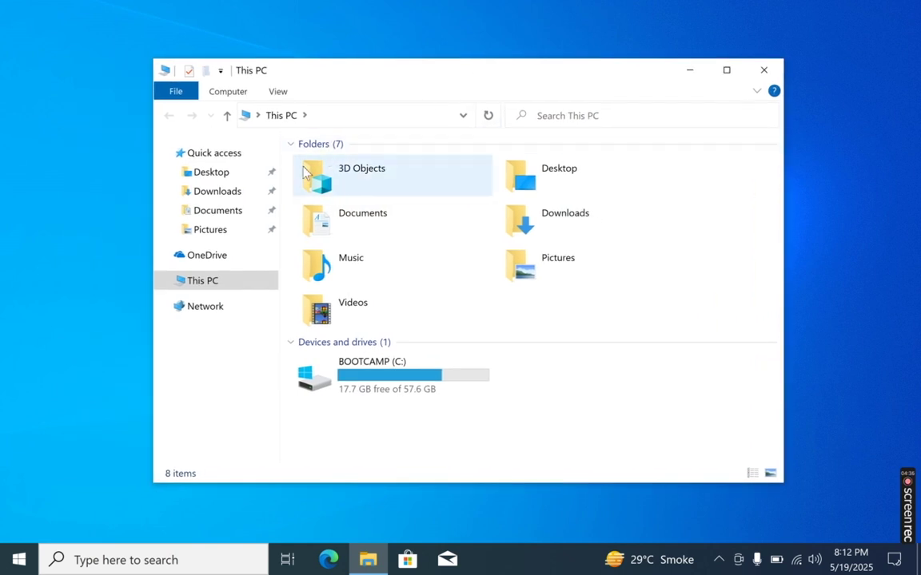
left_click(230, 191)
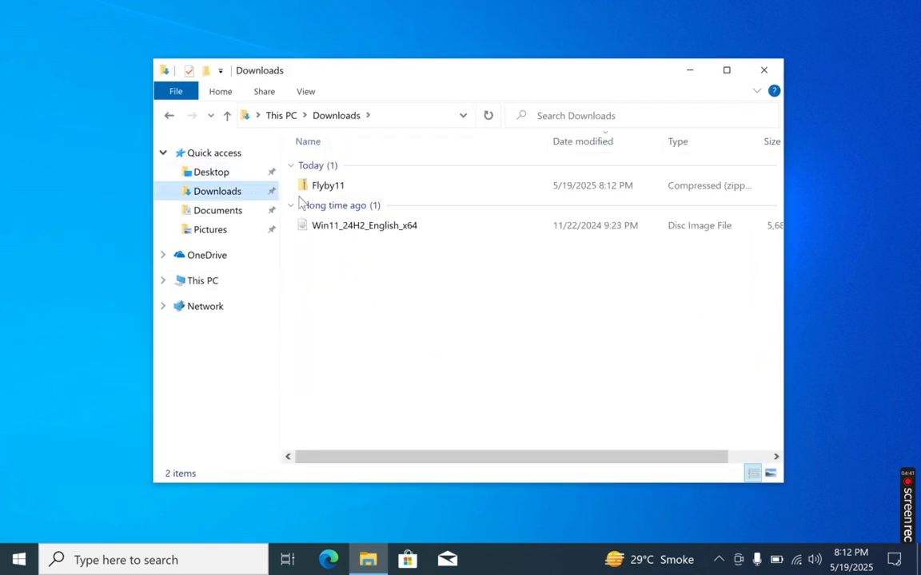
right_click(333, 189)
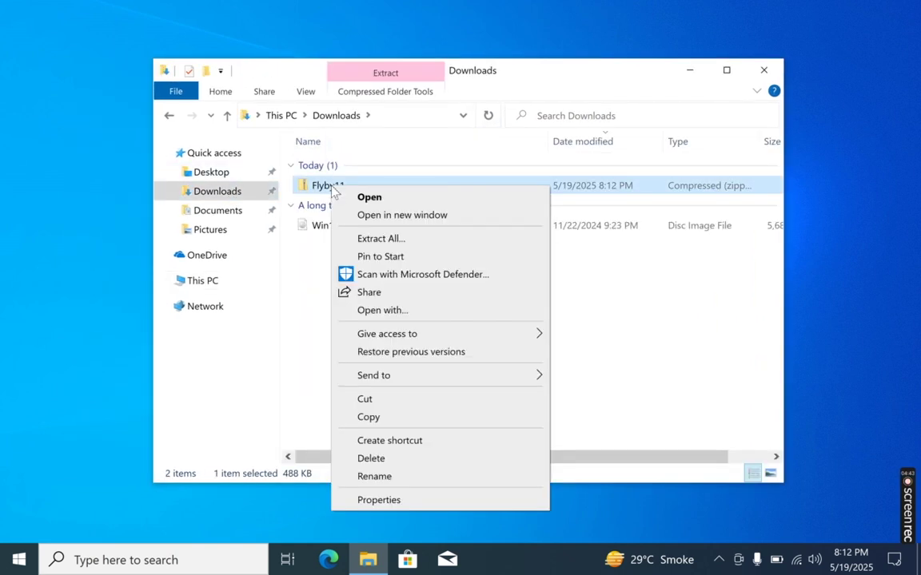
left_click(381, 238)
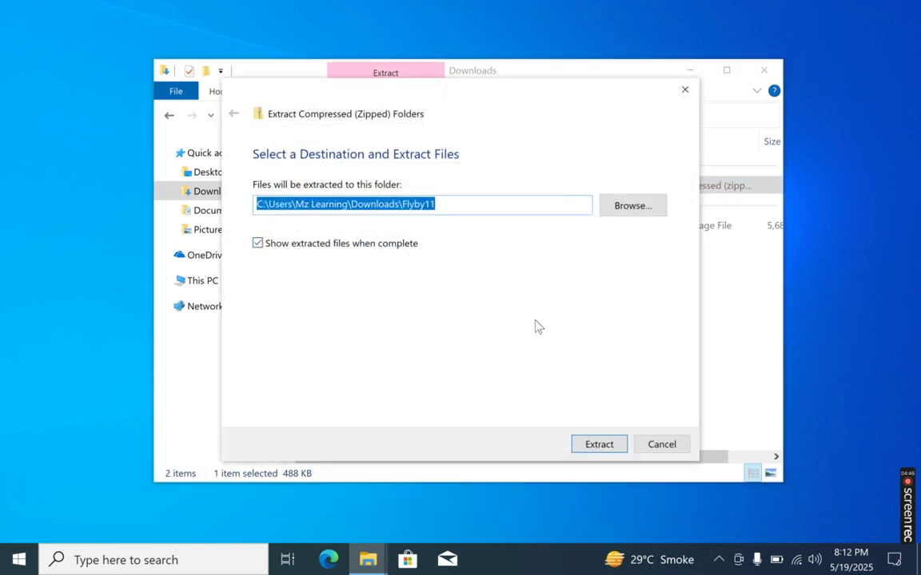
left_click(593, 444)
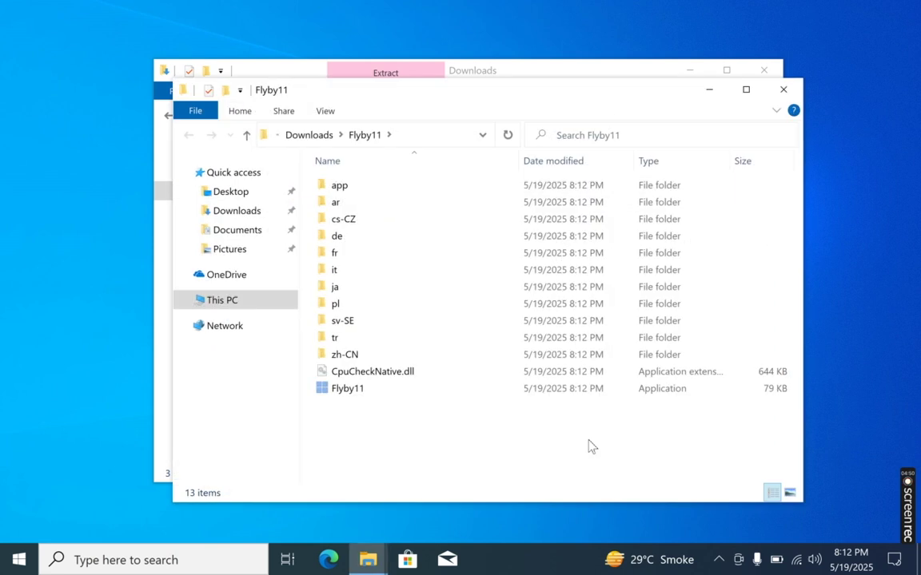
Run the Flyby11 application from the extracted folder, start the upgrade, and view the additional options of the upgrading assistant.
left_click_drag(480, 101, 462, 80)
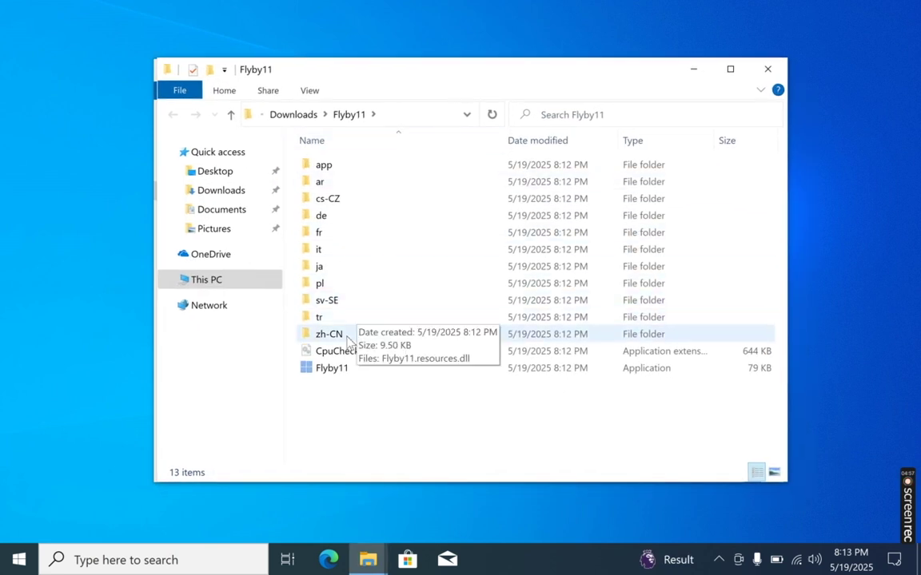
double_click(326, 370)
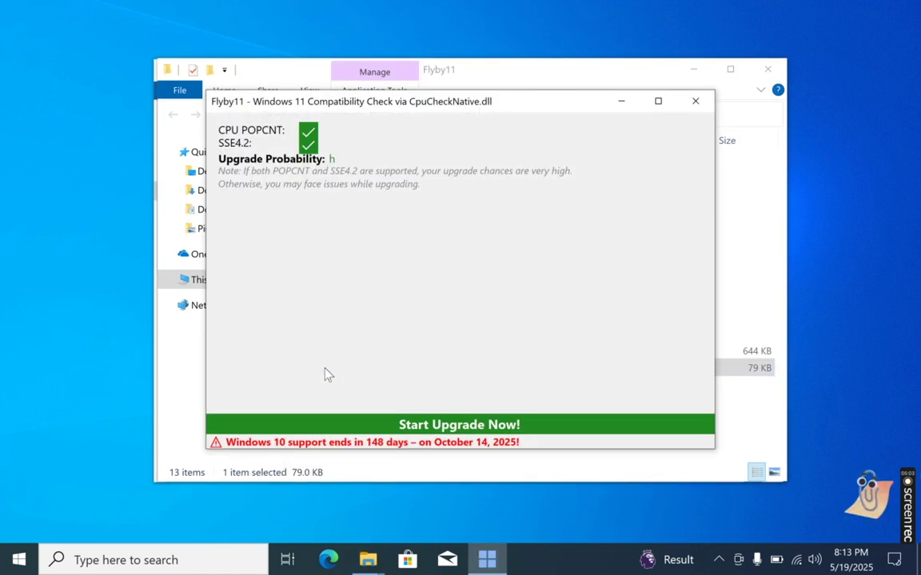
left_click(456, 425)
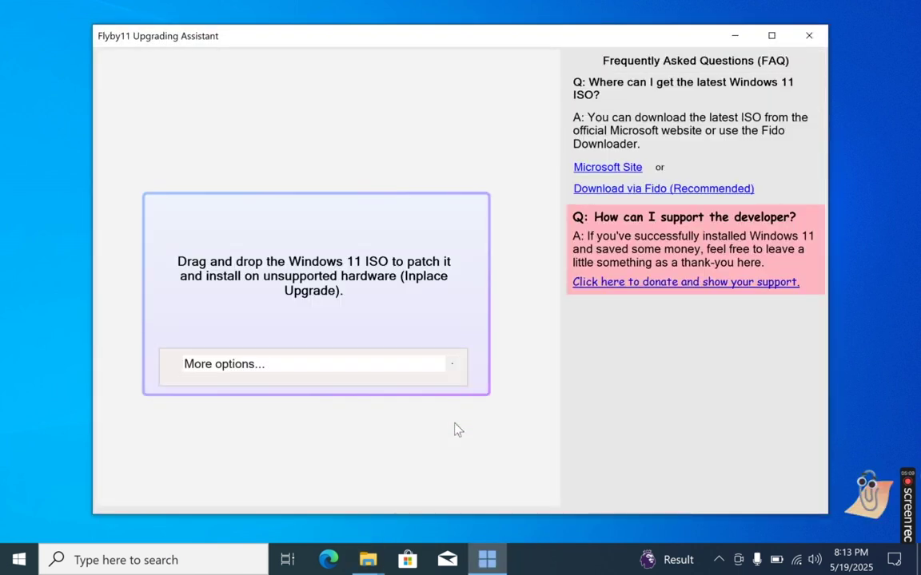
left_click(453, 366)
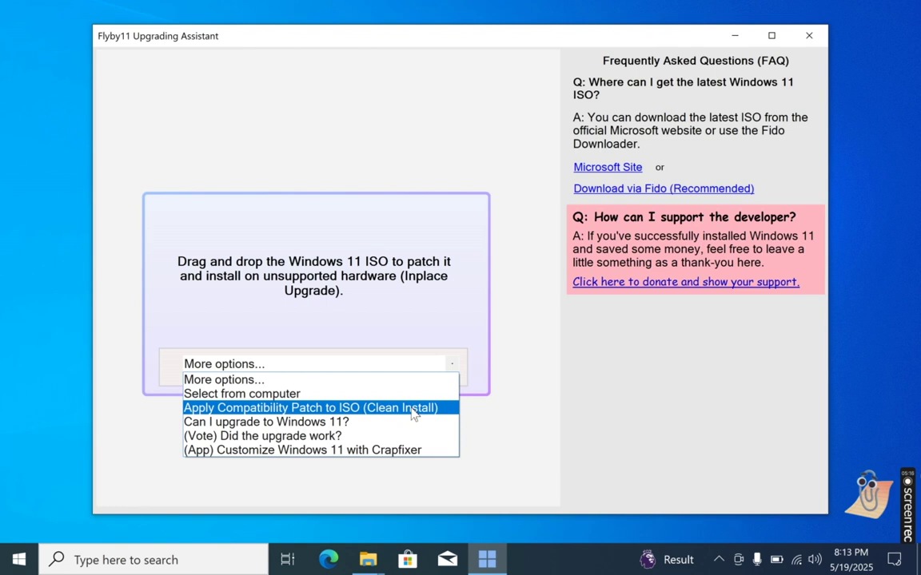
left_click(511, 338)
Load the Win11_24H2_English_x64 ISO from Downloads into the Flyby11 Upgrading Assistant and close the file windows.
left_click_drag(277, 40, 513, 50)
left_click_drag(291, 72, 236, 73)
left_click(711, 71)
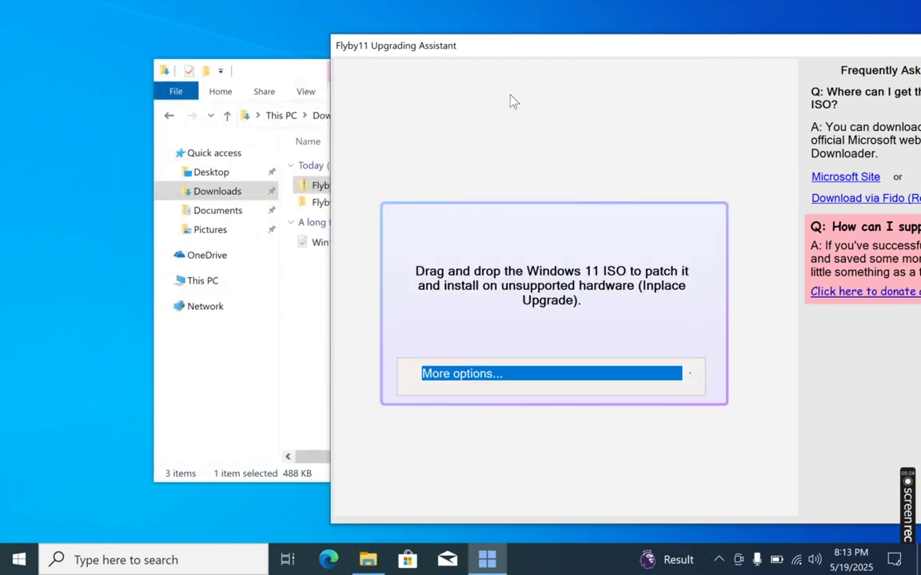
left_click_drag(305, 250, 483, 289)
left_click(304, 76)
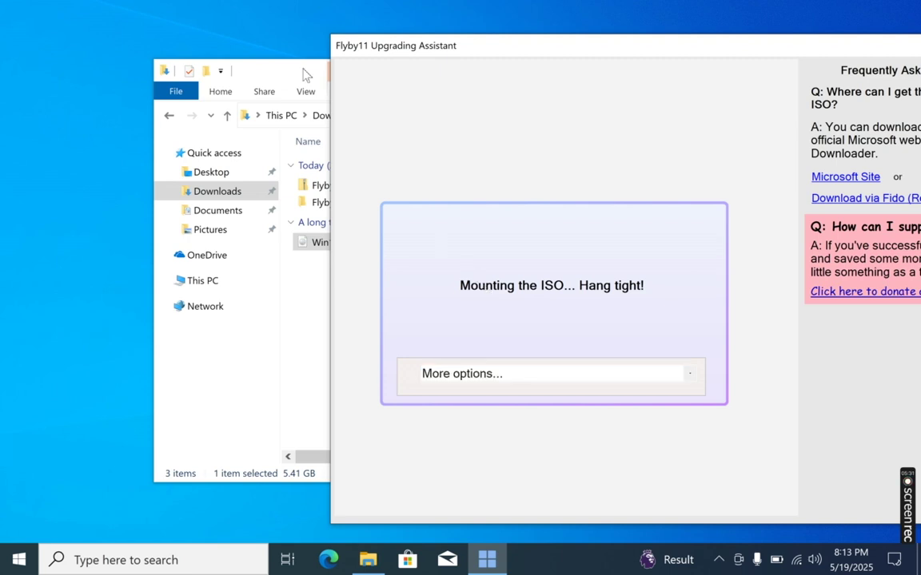
left_click(762, 71)
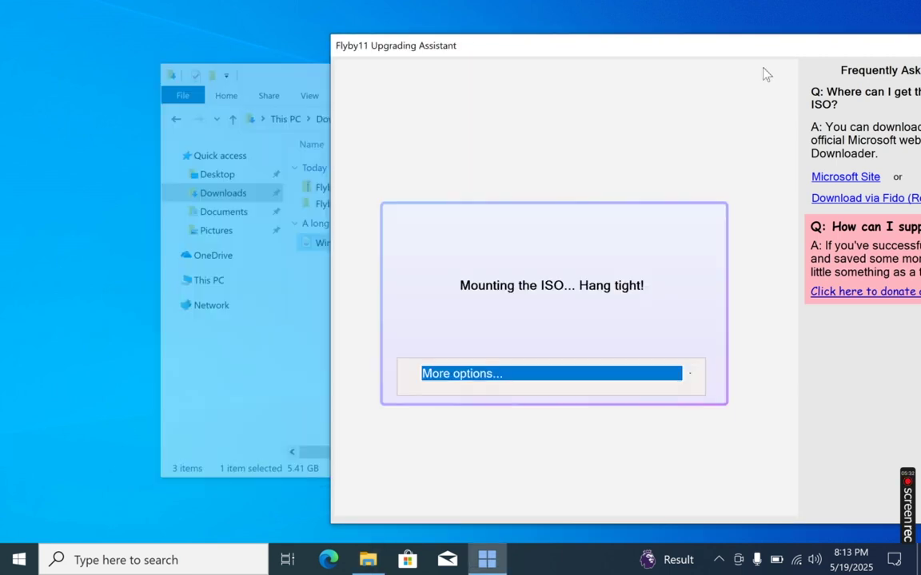
left_click_drag(756, 44, 533, 26)
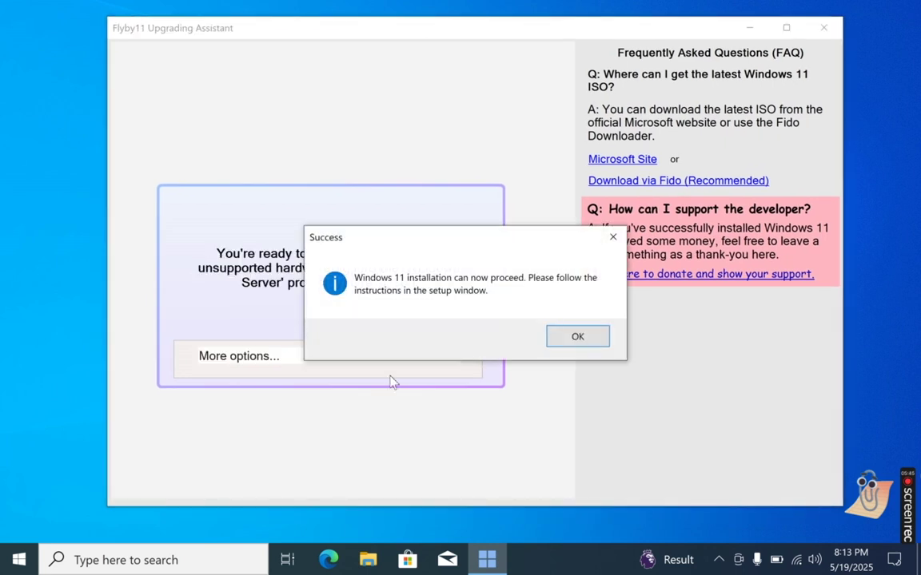
Acknowledge that the Windows 11 installation can proceed, and close Flyby11 while declining the PayPal donation.
left_click(572, 339)
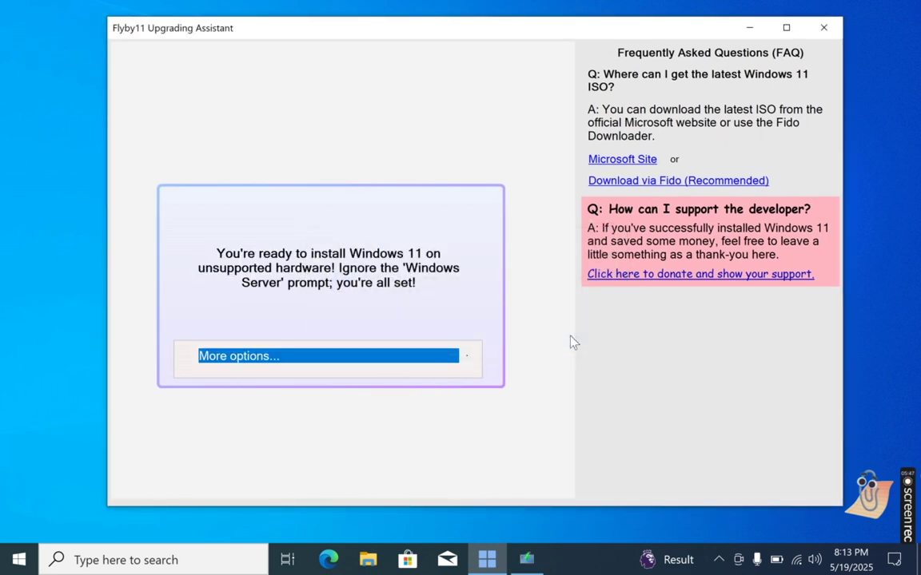
left_click(826, 27)
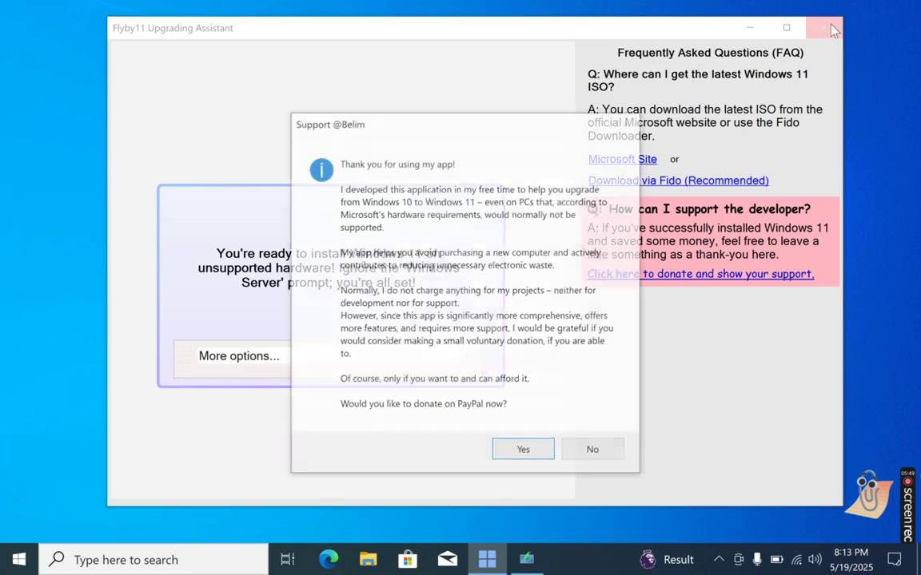
left_click(594, 451)
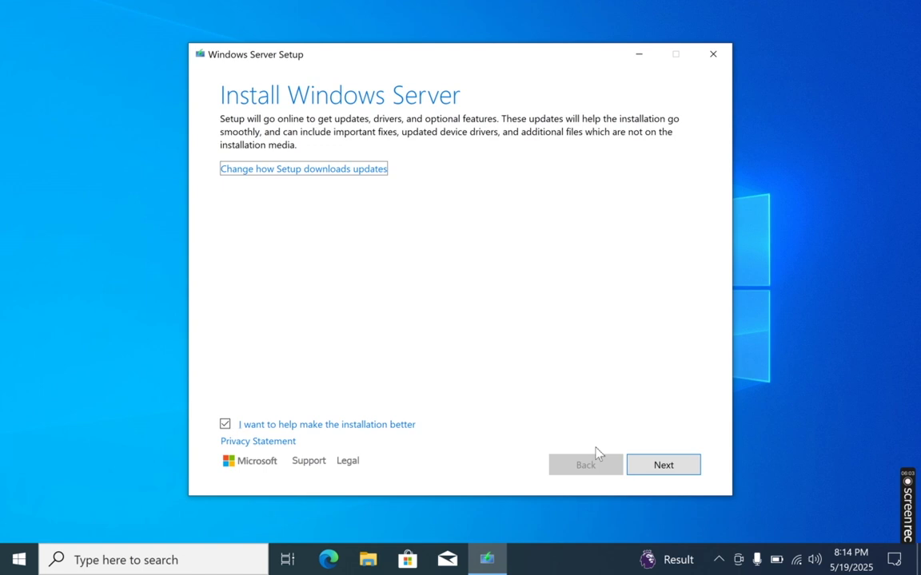
Change how Setup downloads updates to "Not right now" and continue the setup.
left_click(317, 170)
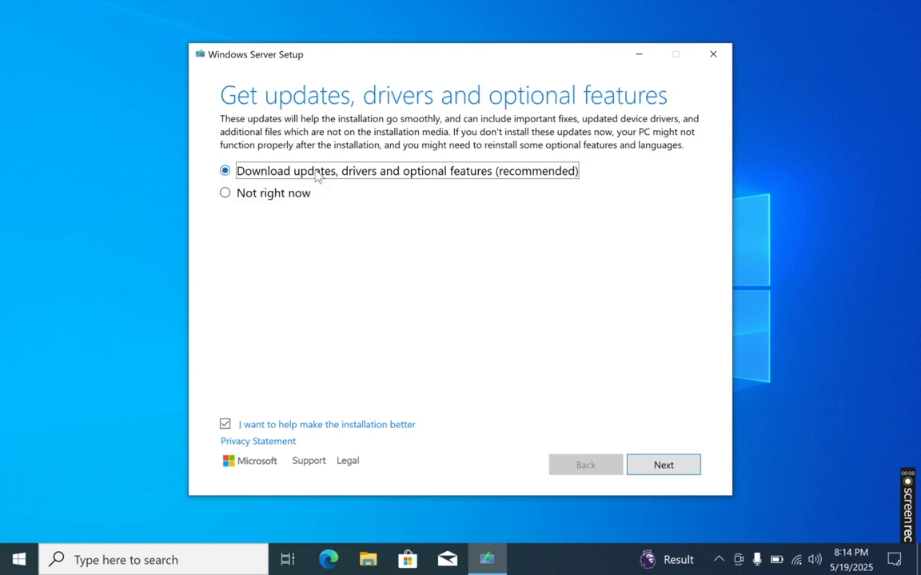
left_click(227, 195)
left_click(664, 465)
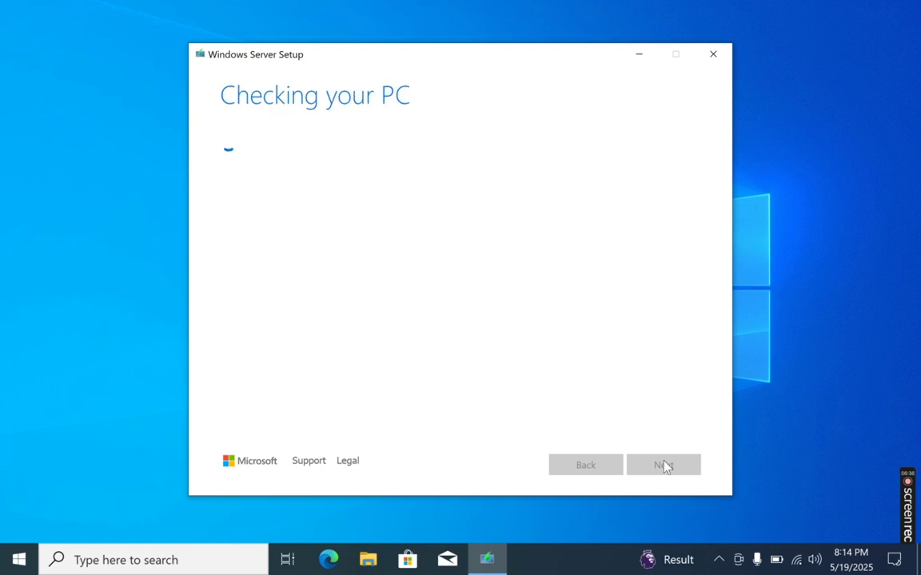
Proceed through Setup with "Keep files, settings, and apps" selected and start installing Windows 11 Pro.
left_click(663, 466)
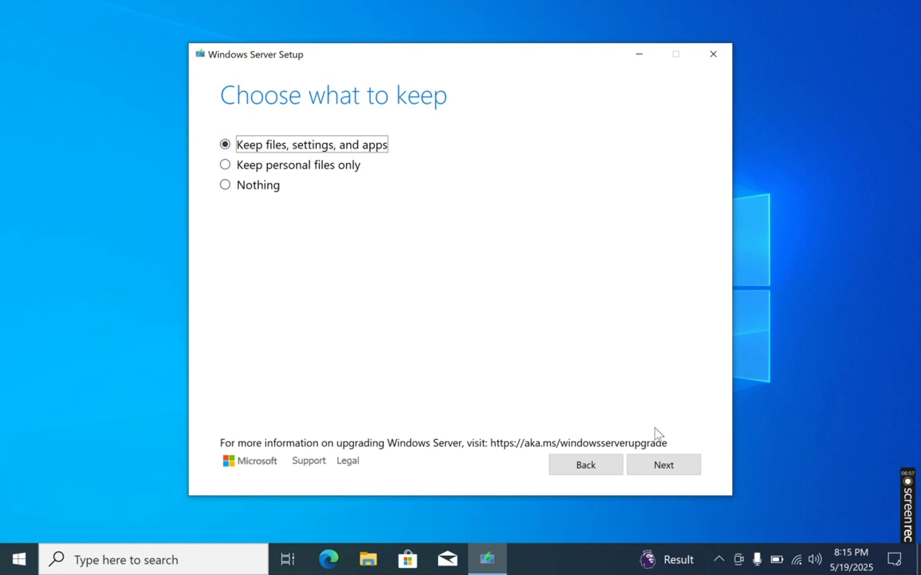
left_click(661, 466)
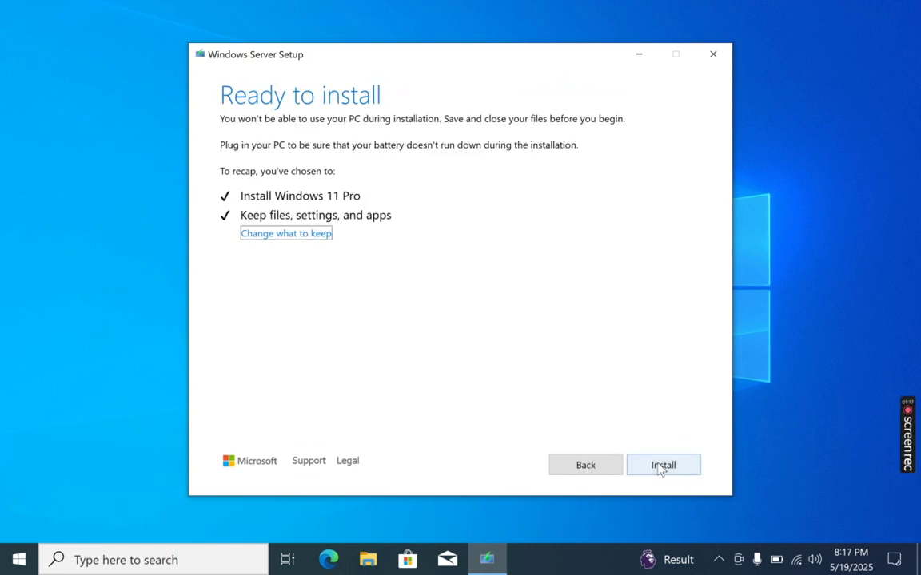
left_click(660, 468)
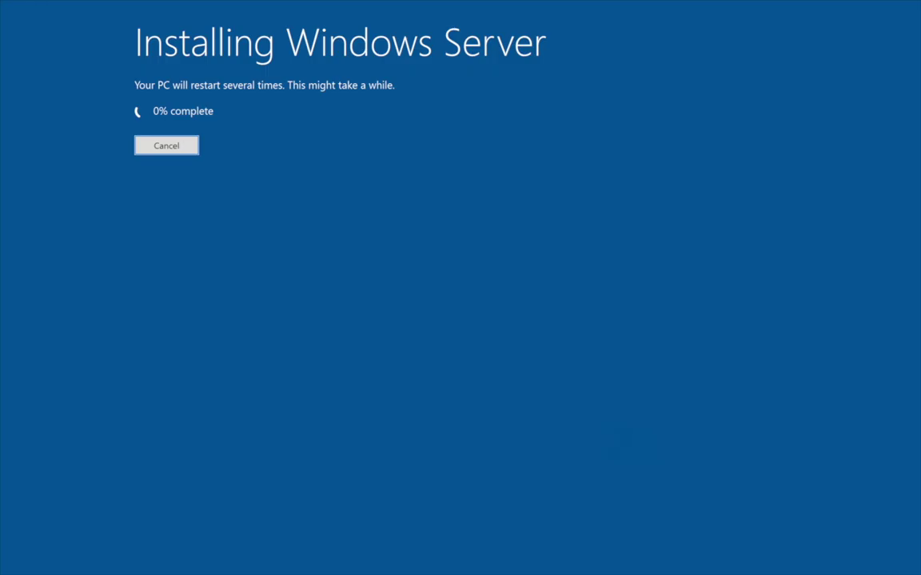
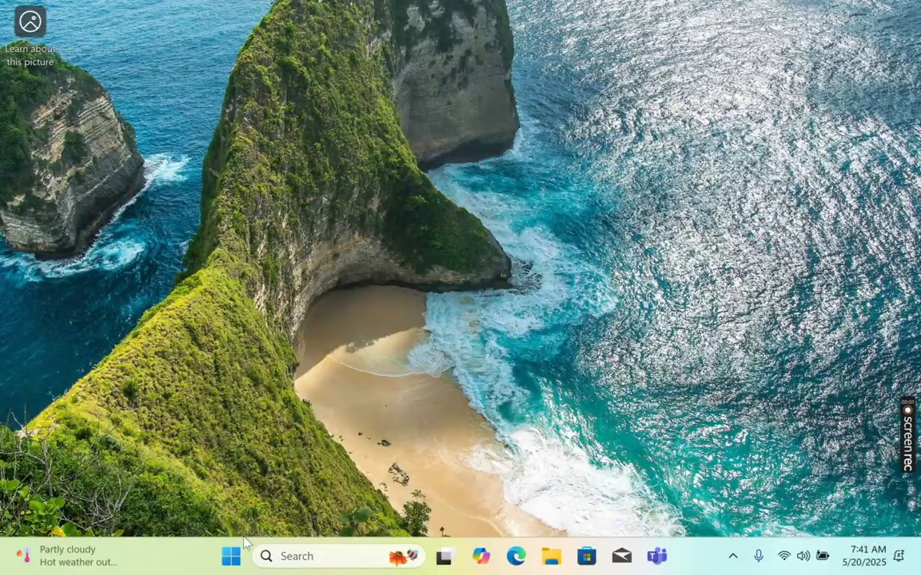
Check the Windows edition and version in the Windows specifications on the System About page.
right_click(235, 559)
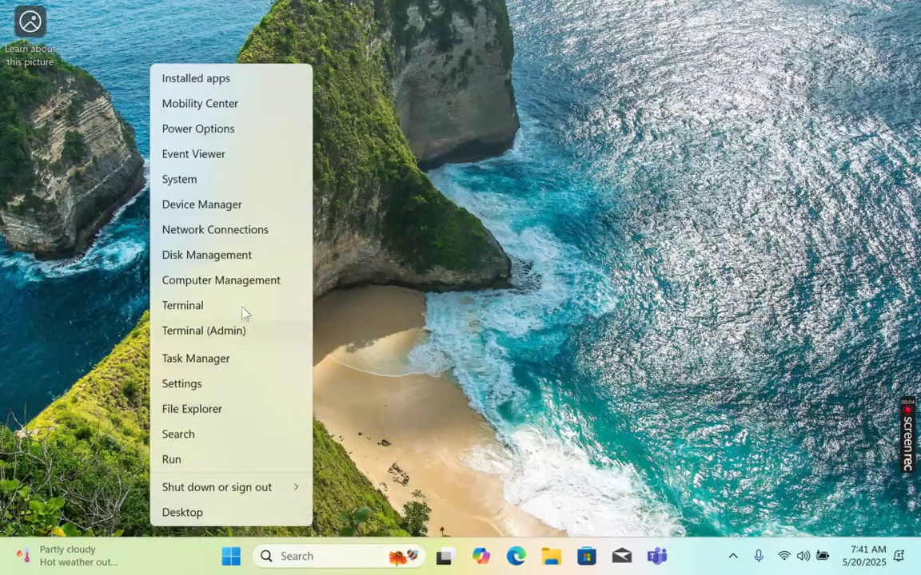
left_click(237, 182)
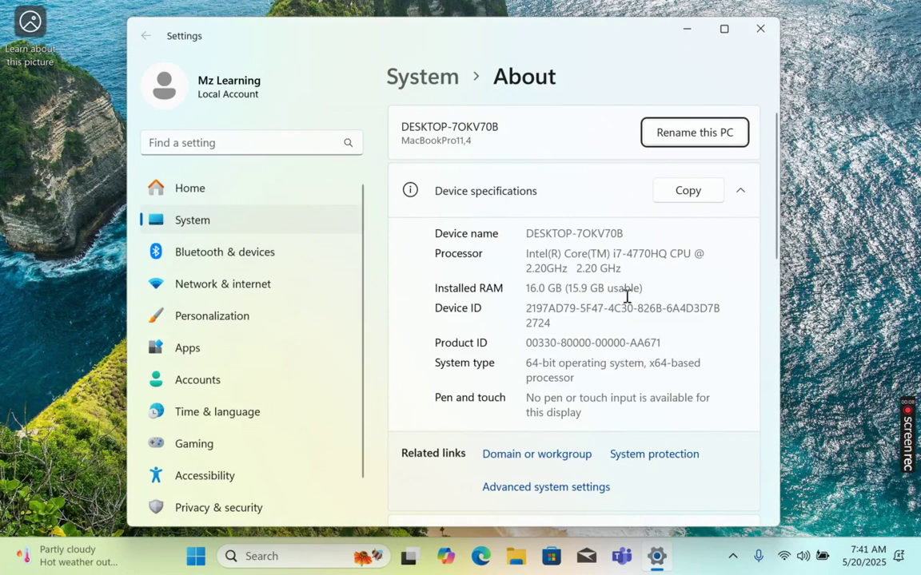
left_click_drag(776, 185, 781, 297)
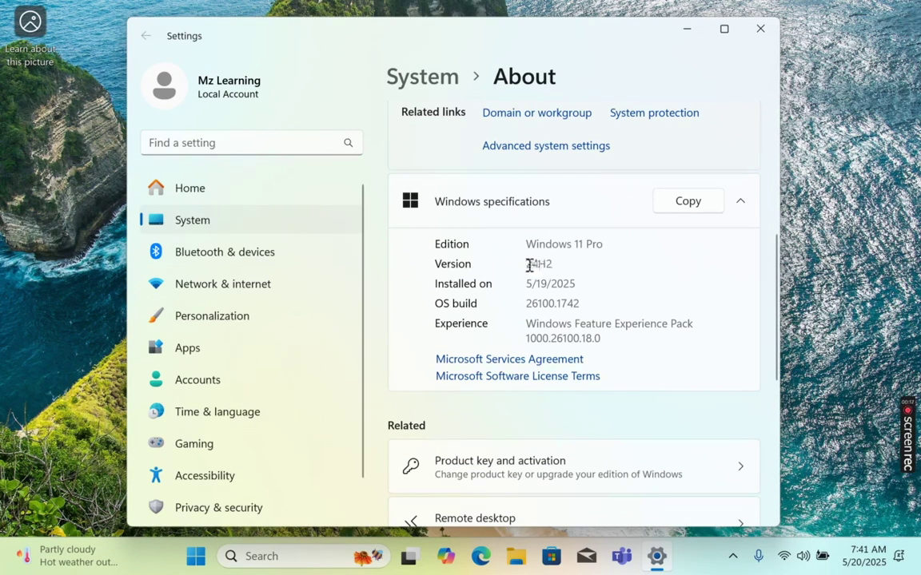
left_click_drag(528, 266, 585, 266)
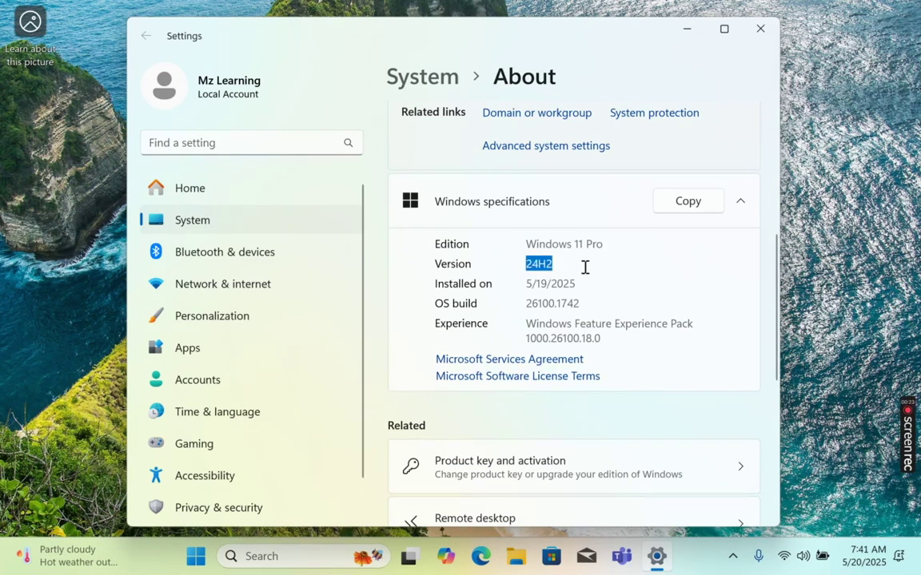
Examine the startup disk choices and the restart into macOS in the Boot Camp Control Panel, and cancel without restarting.
left_click(732, 558)
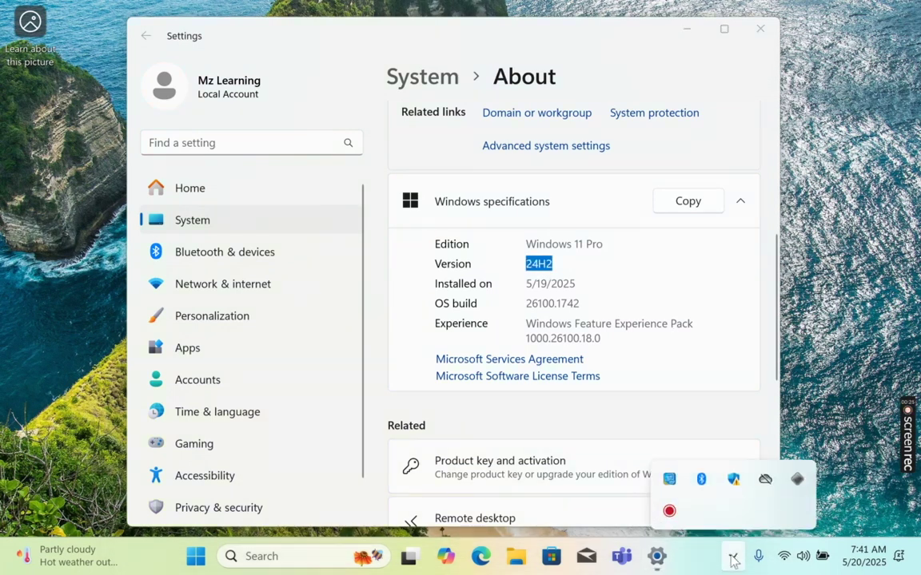
right_click(797, 477)
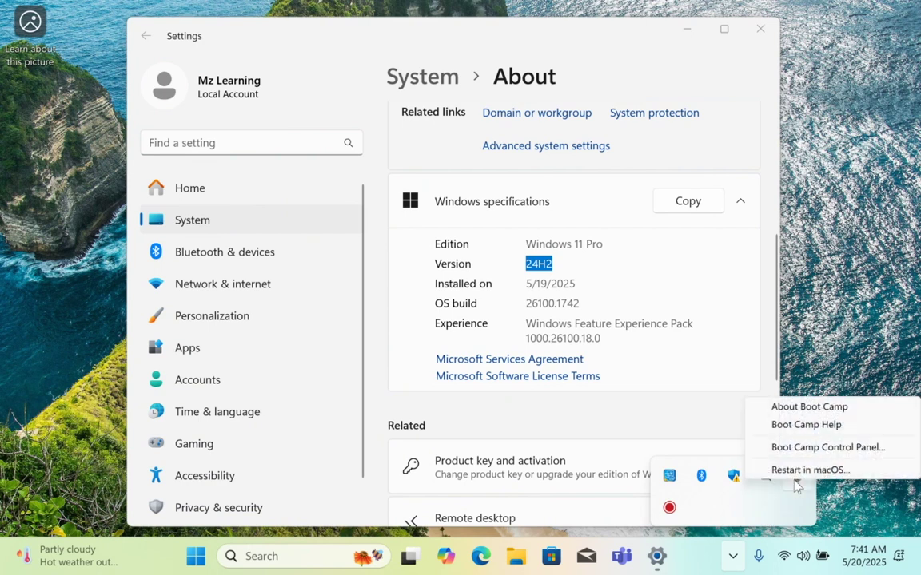
left_click(799, 446)
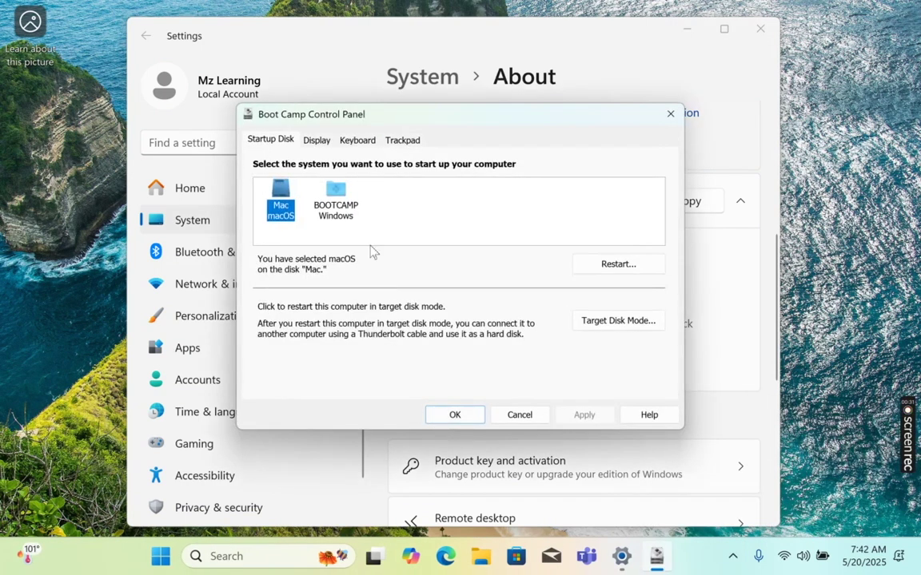
left_click(336, 195)
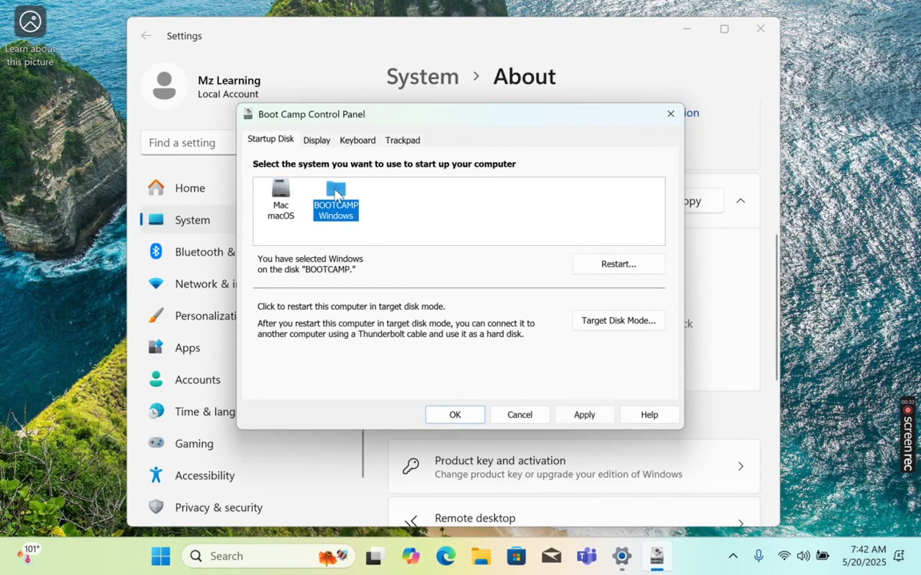
left_click(278, 196)
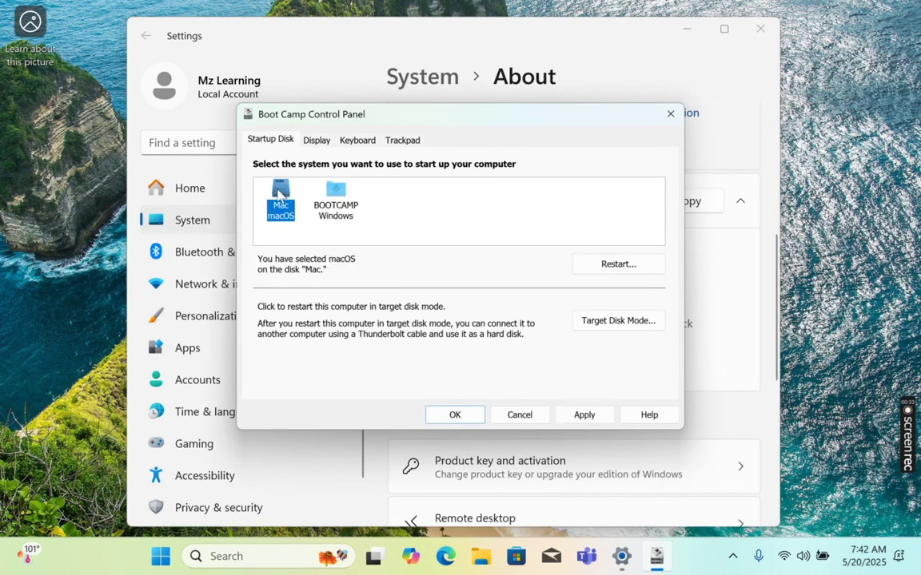
left_click(619, 265)
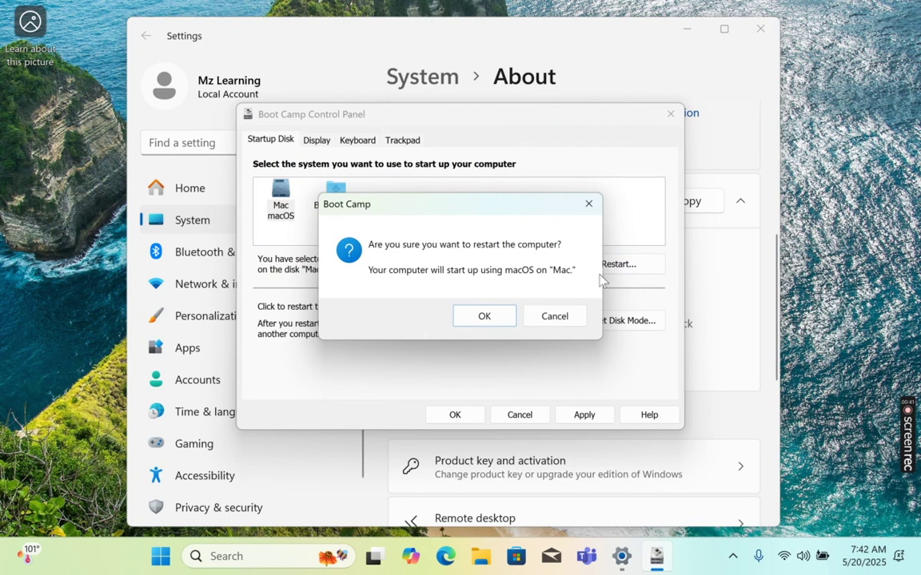
left_click(568, 317)
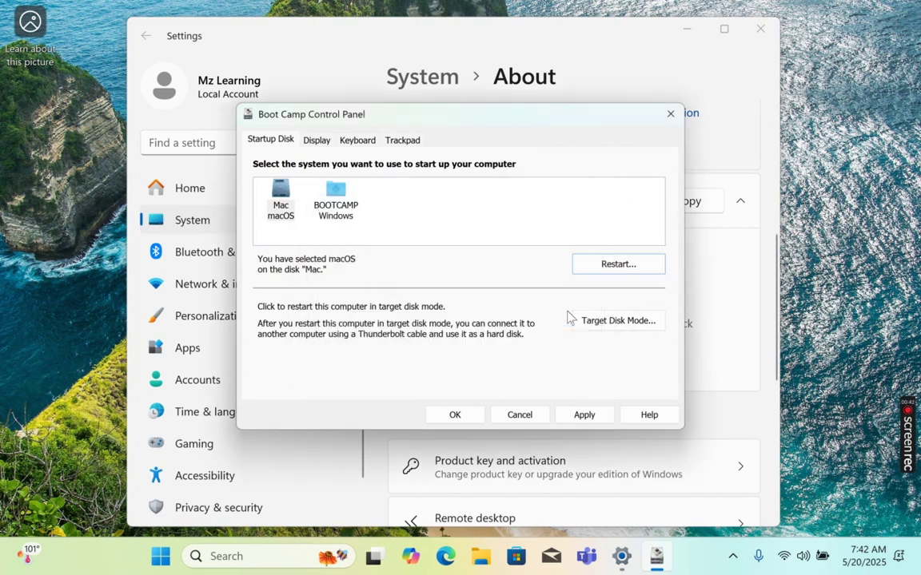
left_click(521, 415)
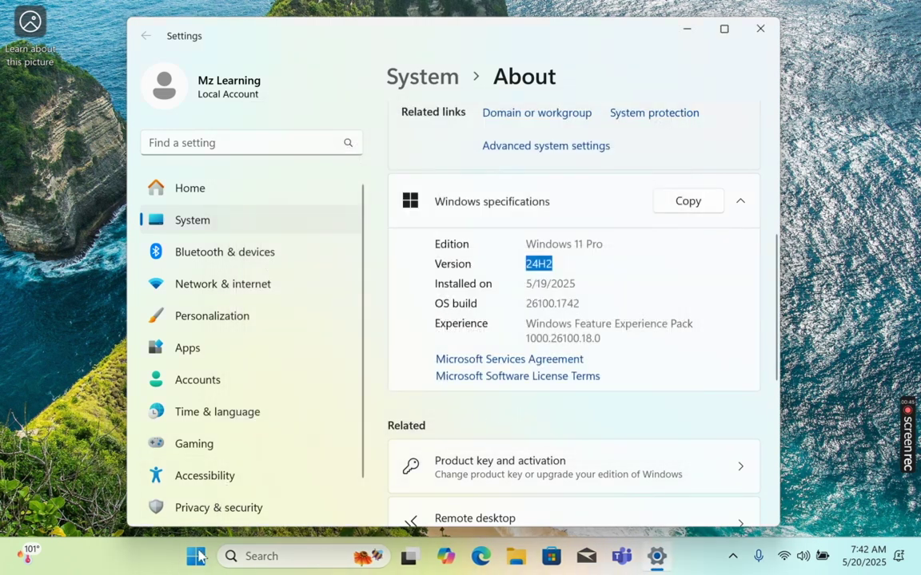
Check the hardware categories in Device Manager and the device specifications on the System About page, closing both windows.
right_click(196, 557)
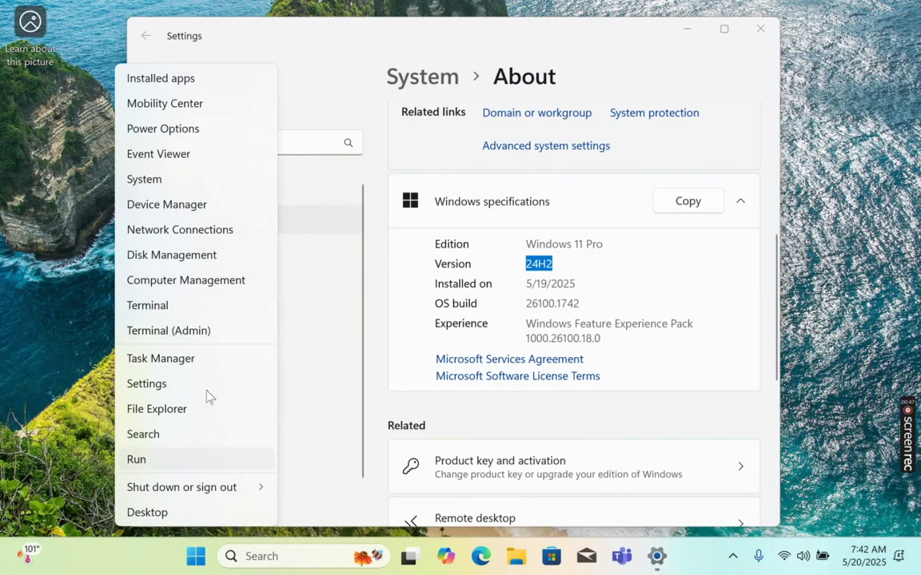
left_click(166, 204)
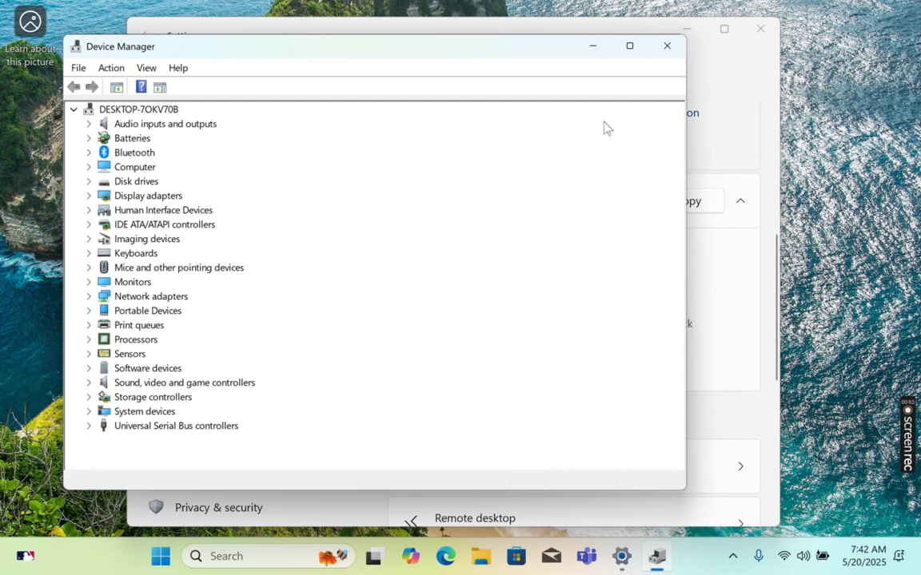
left_click(667, 49)
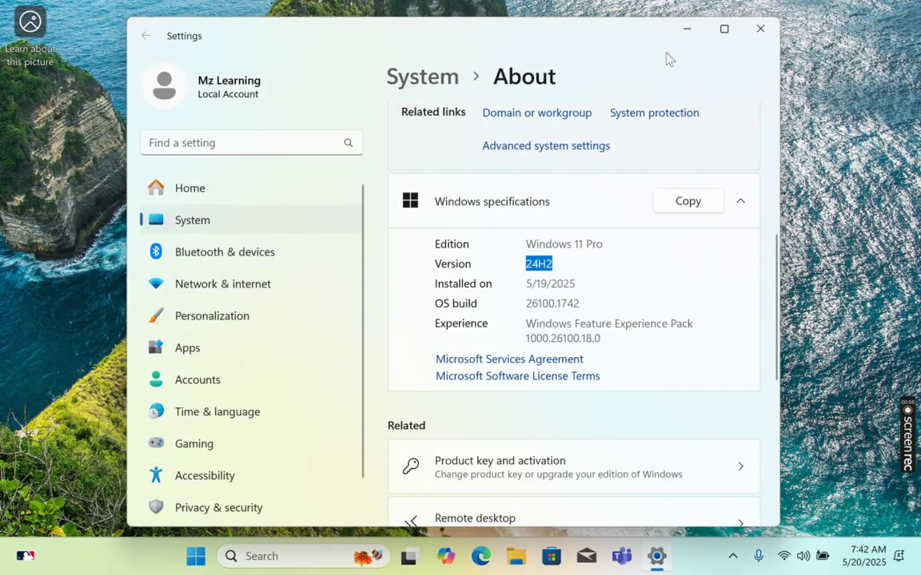
scroll(767, 216, "up", 5)
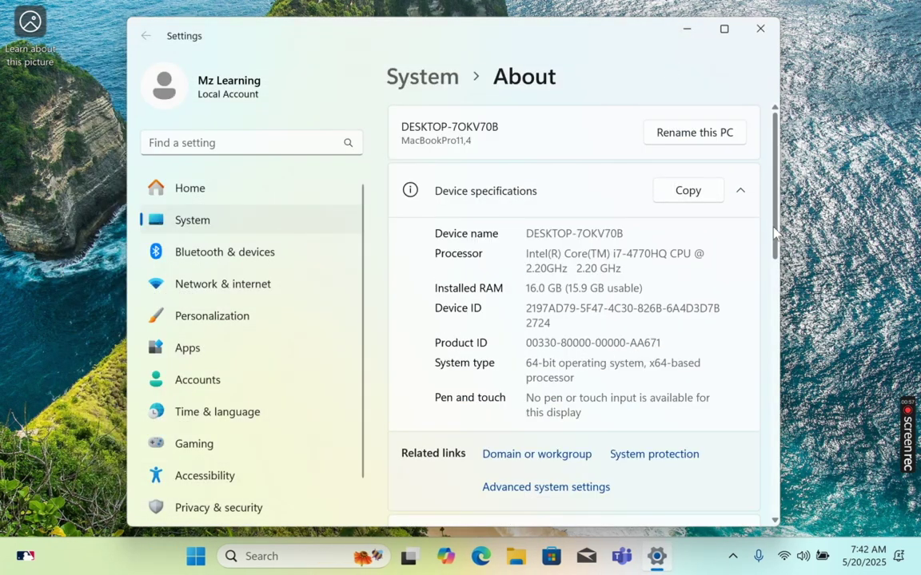
left_click(760, 29)
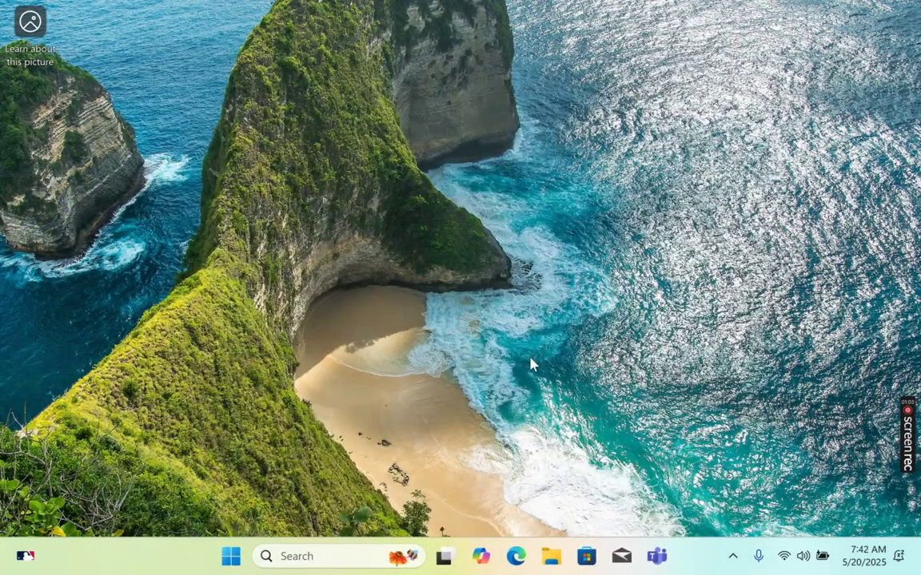
Browse the full list of installed apps in the Start menu.
left_click(231, 559)
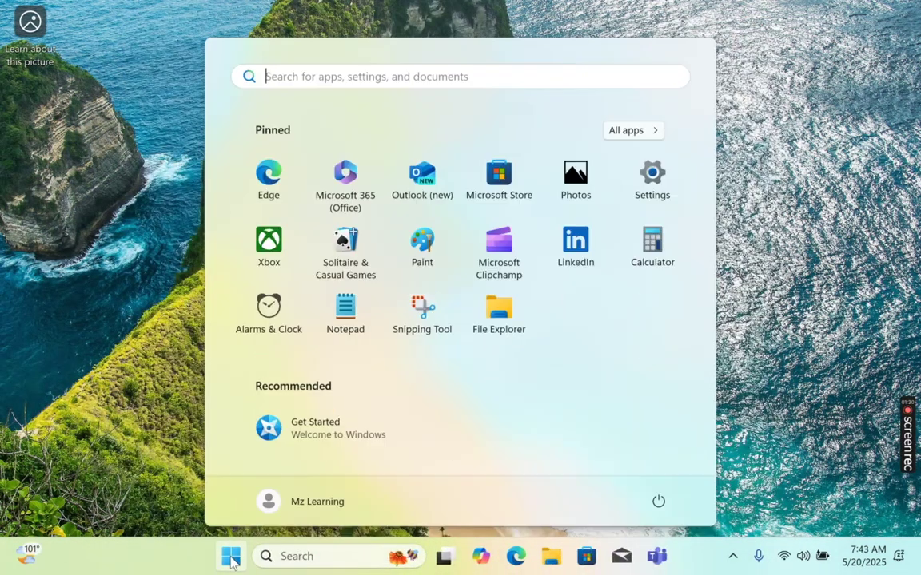
left_click(636, 132)
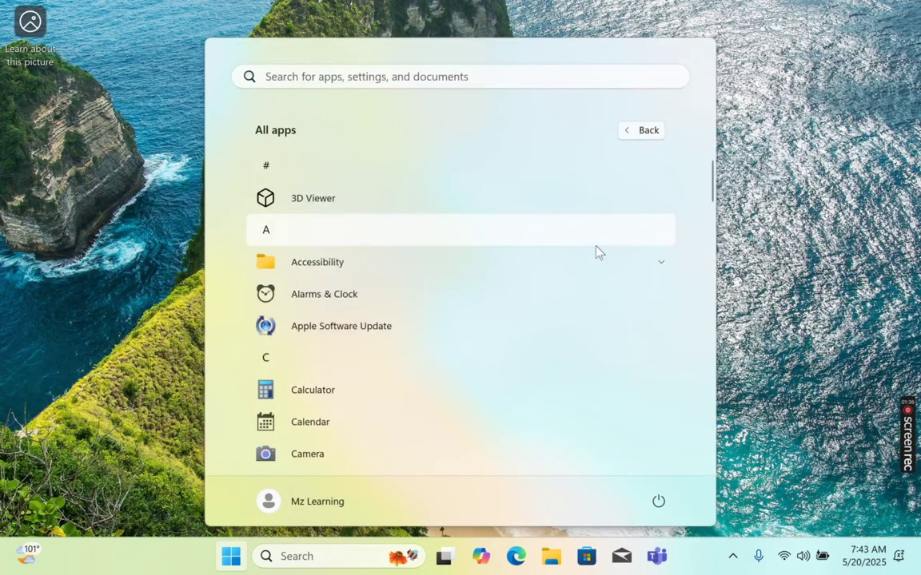
scroll(599, 253, "down", 10)
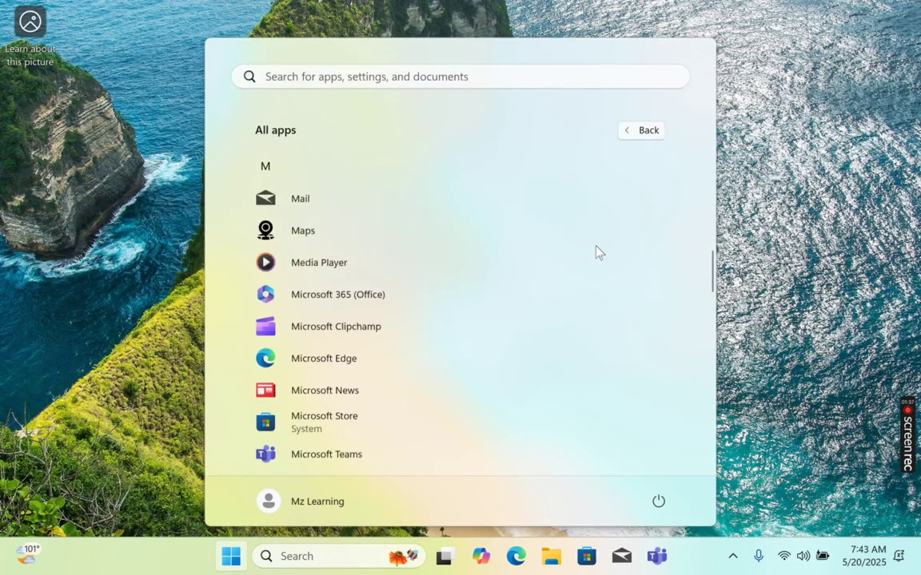